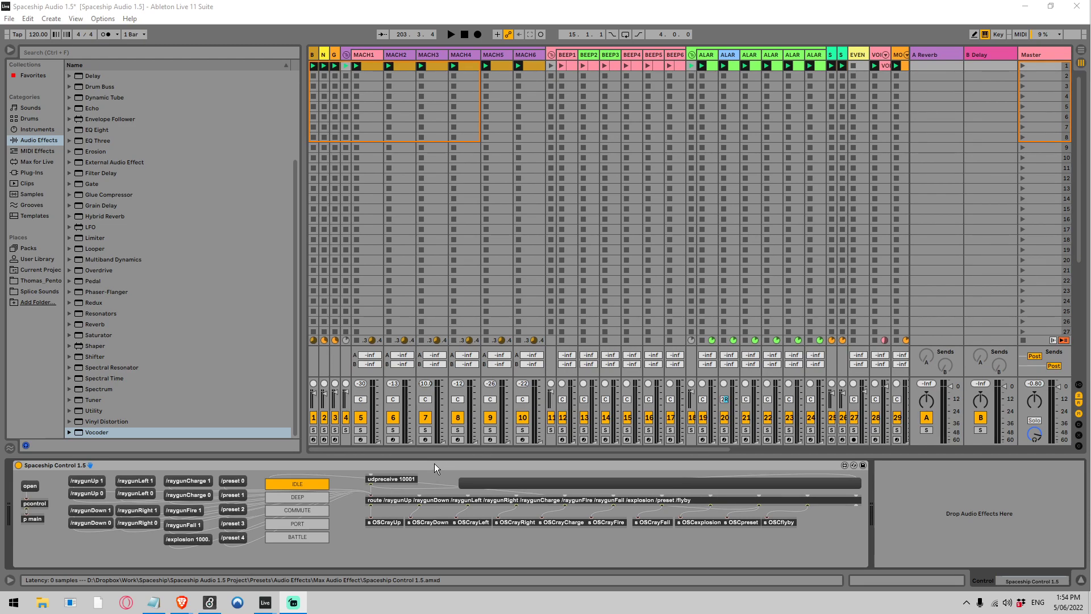
Select the Spaceship Control 1.5 device in the Spaceship Audio set
{"action": "left_click", "coordinate": [436, 467]}
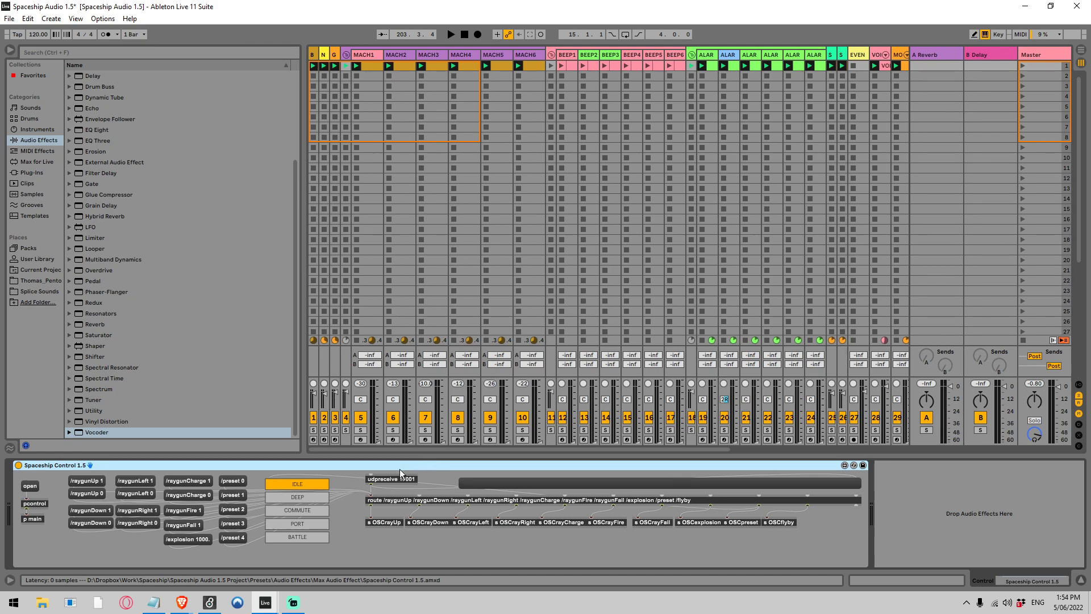
Start playback and reopen the Spaceship Control main patch, positioned over the session
{"action": "left_click", "coordinate": [30, 487]}
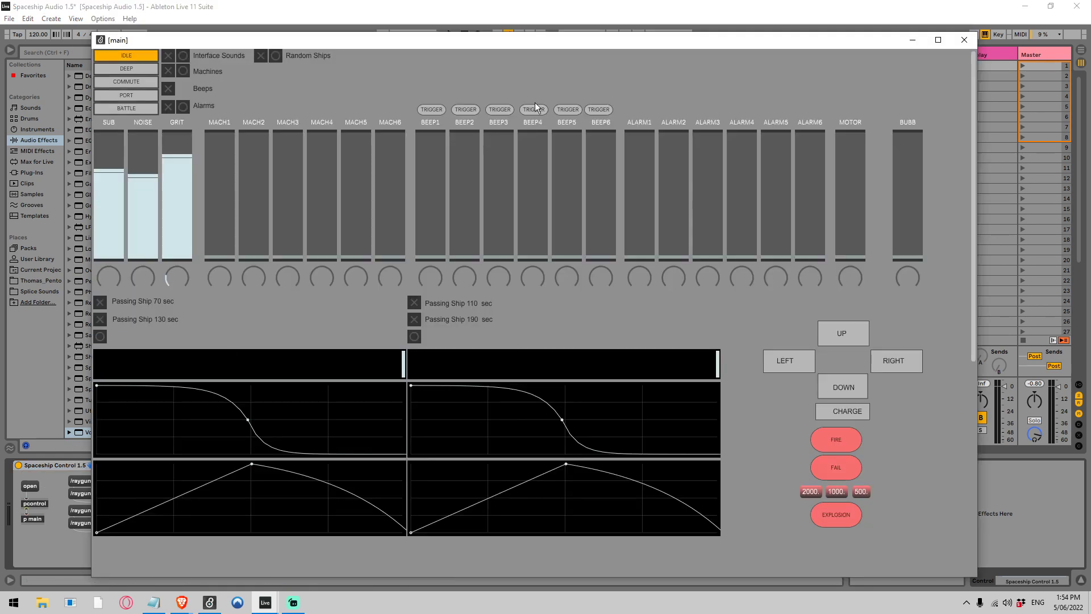
{"action": "left_click_drag", "start_coordinate": [432, 40], "coordinate": [437, 43]}
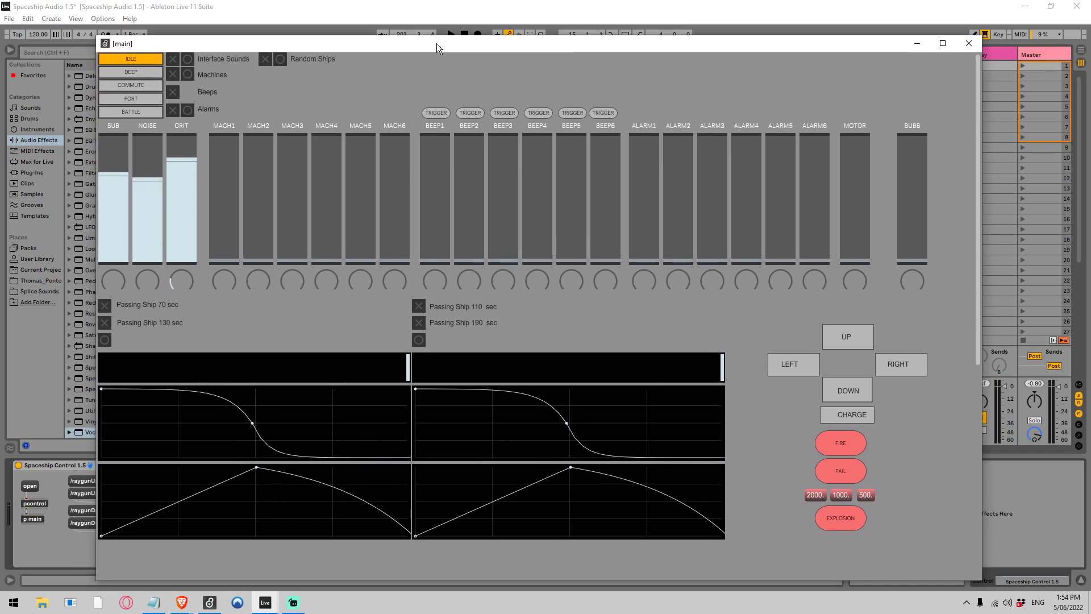
{"action": "left_click", "coordinate": [463, 13]}
{"action": "key", "text": "space"}
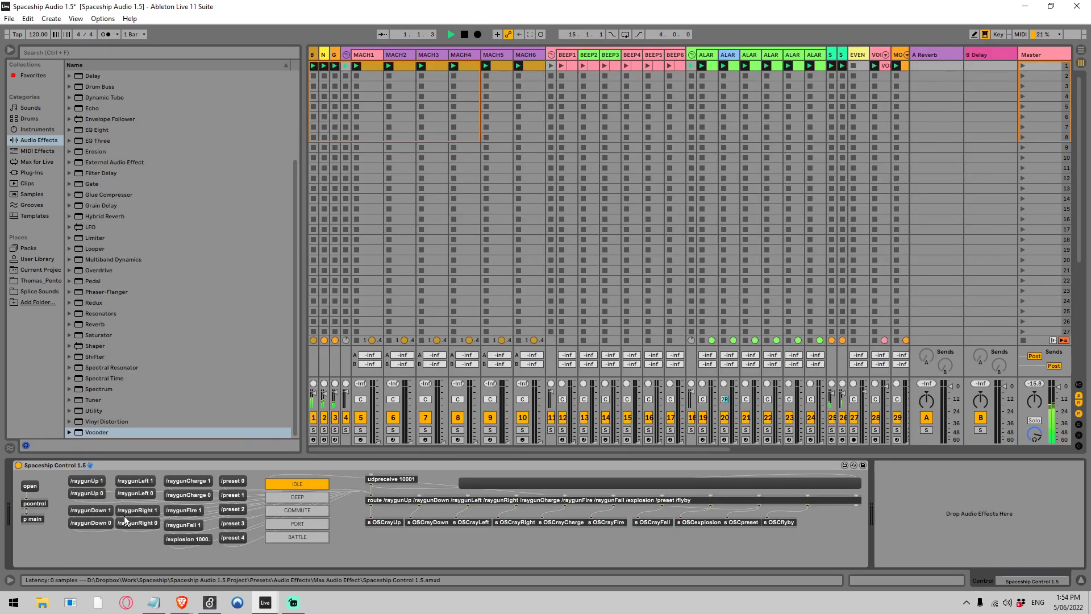
{"action": "left_click", "coordinate": [28, 487]}
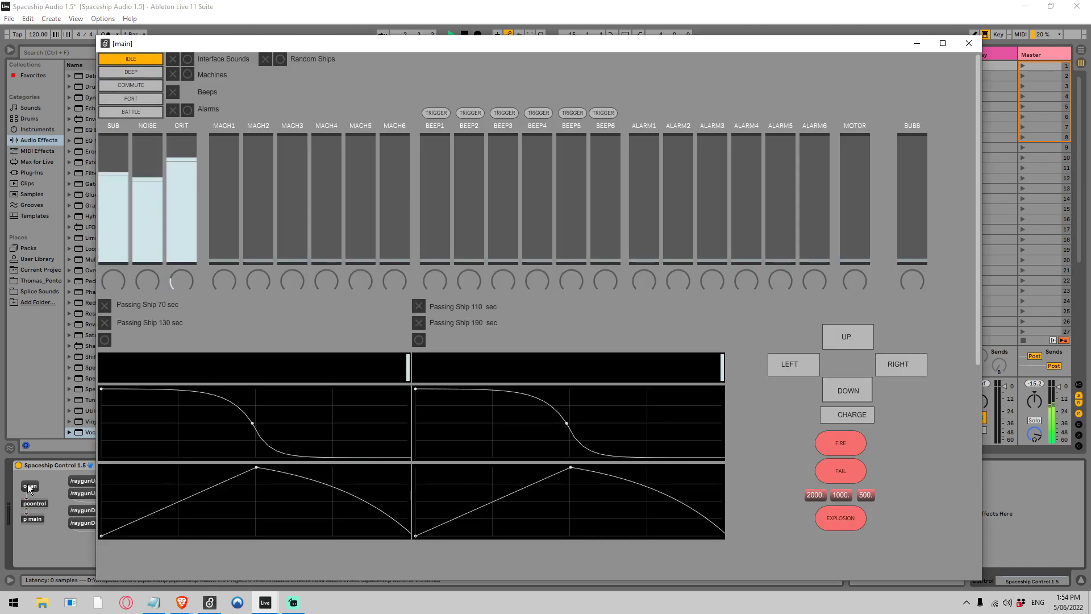
{"action": "mouse_move", "coordinate": [371, 43]}
{"action": "left_mouse_down"}
{"action": "mouse_move", "coordinate": [403, 41]}
{"action": "mouse_move", "coordinate": [376, 31]}
{"action": "left_mouse_up"}
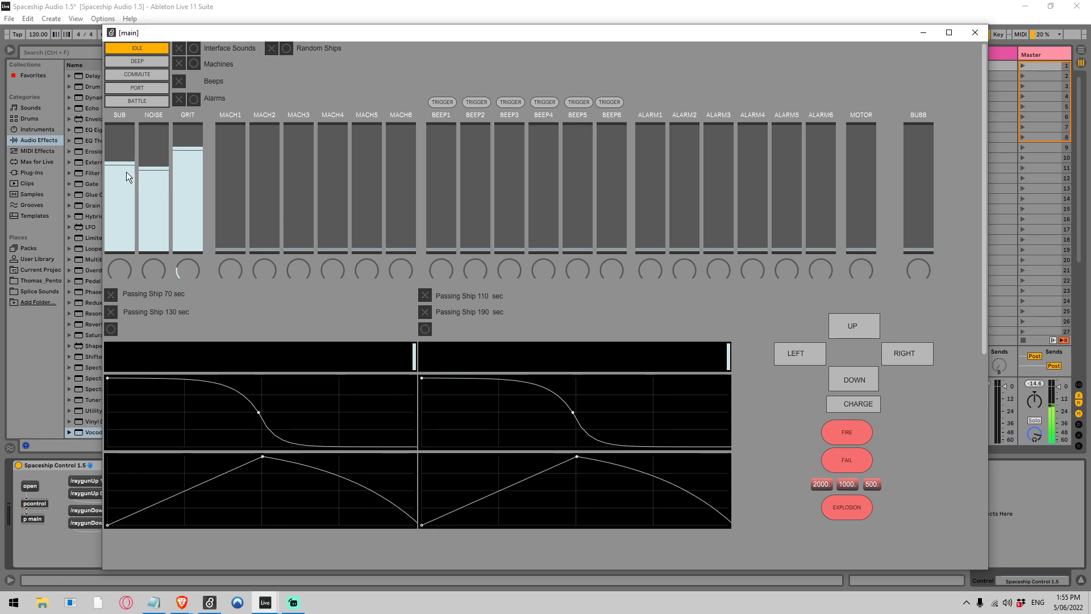
Raise SUB, then fine-tune the NOISE and GRIT sliders and GRIT dial in the main patch
{"action": "left_click_drag", "start_coordinate": [188, 171], "coordinate": [187, 250]}
{"action": "left_click_drag", "start_coordinate": [154, 171], "coordinate": [153, 250]}
{"action": "left_click_drag", "start_coordinate": [120, 157], "coordinate": [157, 163]}
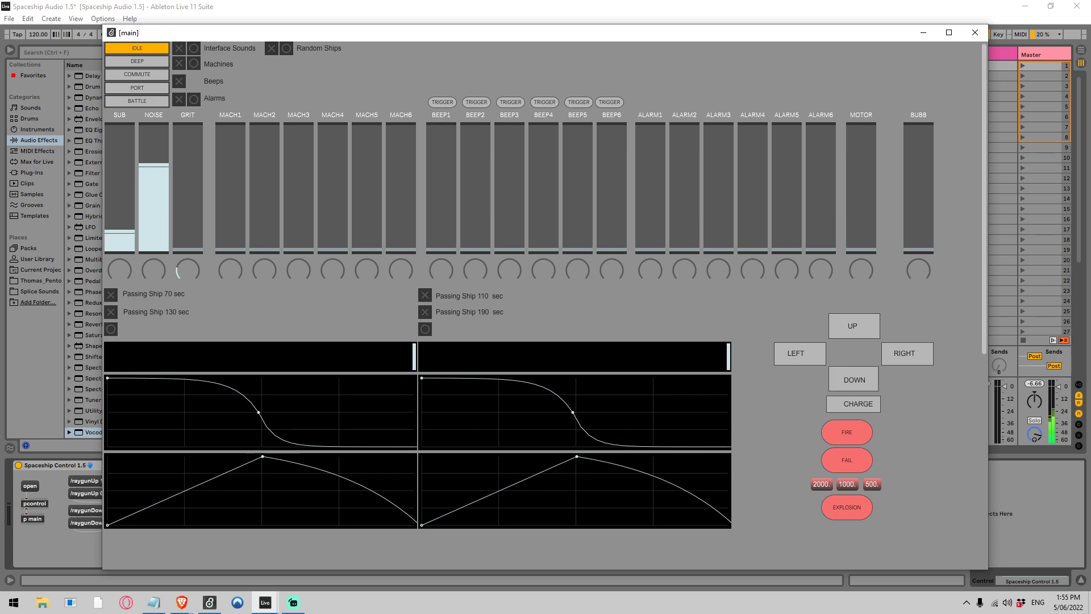
{"action": "left_click_drag", "start_coordinate": [125, 203], "coordinate": [187, 182]}
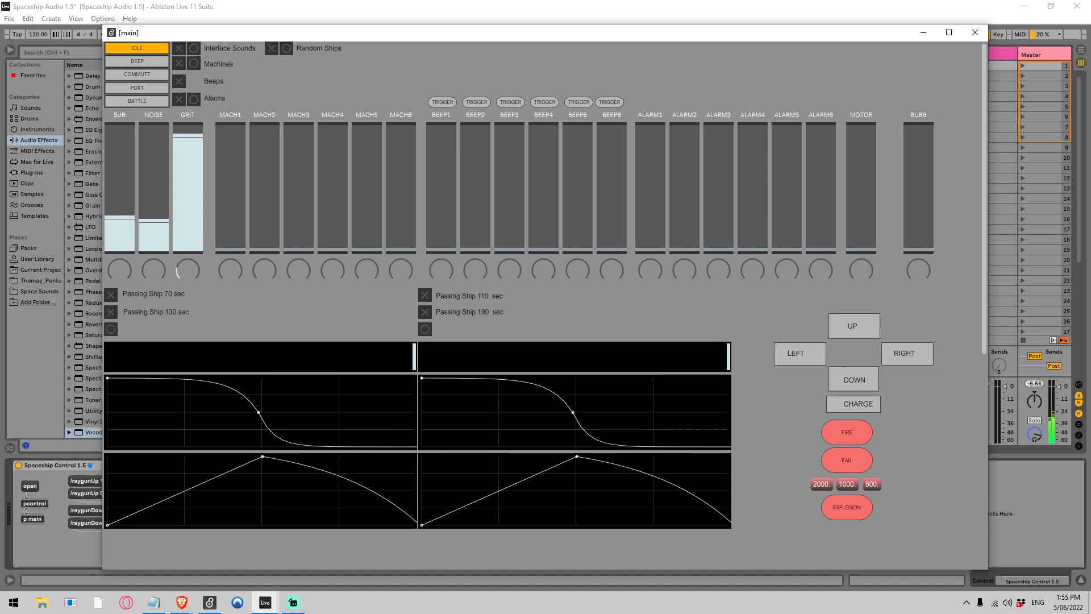
{"action": "left_click_drag", "start_coordinate": [188, 271], "coordinate": [187, 262]}
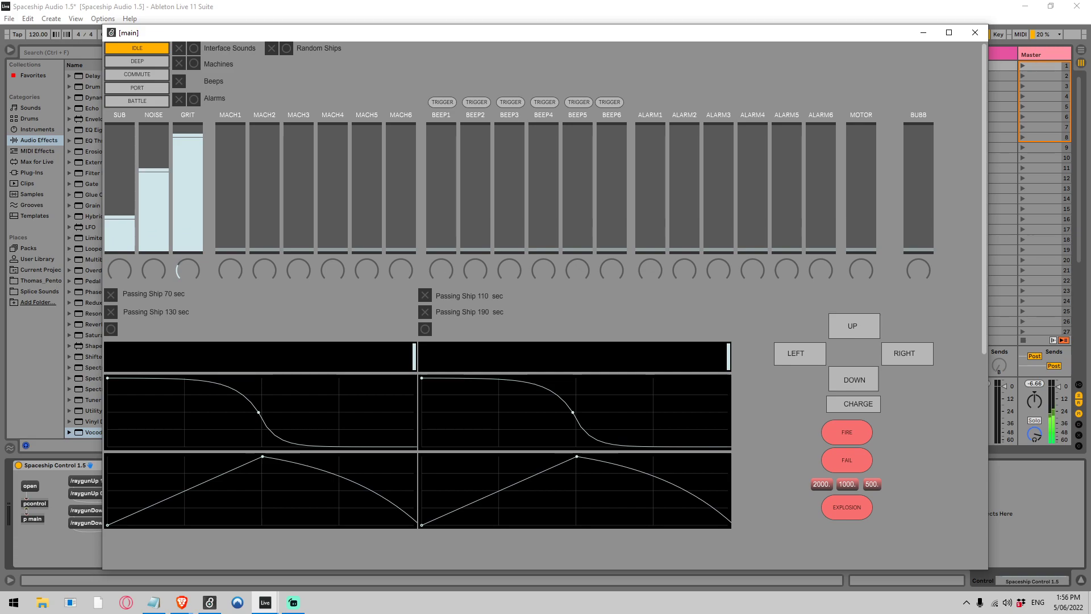
{"action": "left_click_drag", "start_coordinate": [99, 141], "coordinate": [103, 140]}
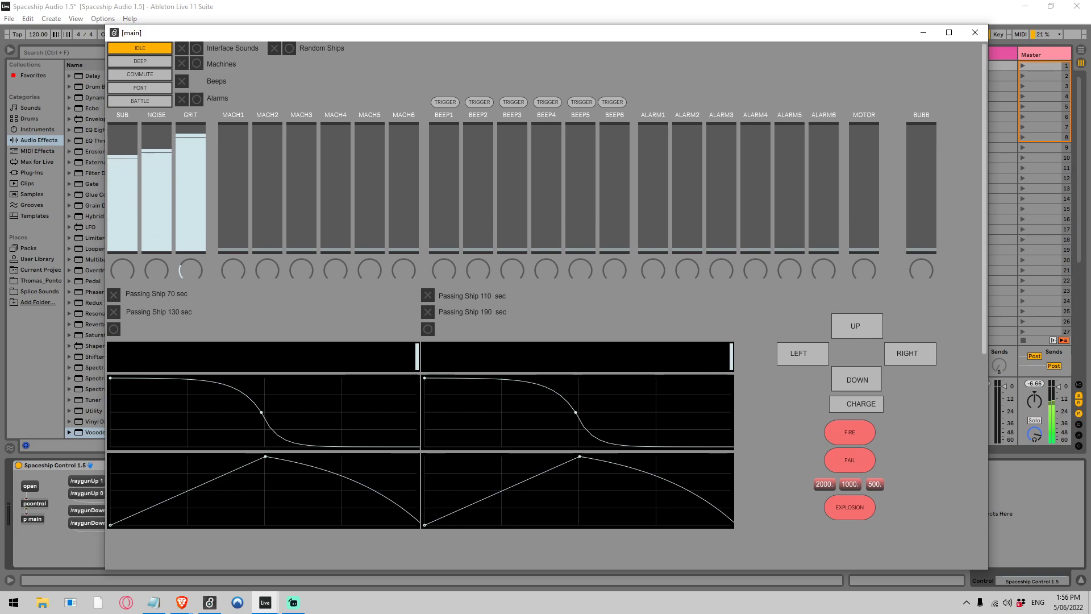
{"action": "left_click_drag", "start_coordinate": [189, 149], "coordinate": [189, 165]}
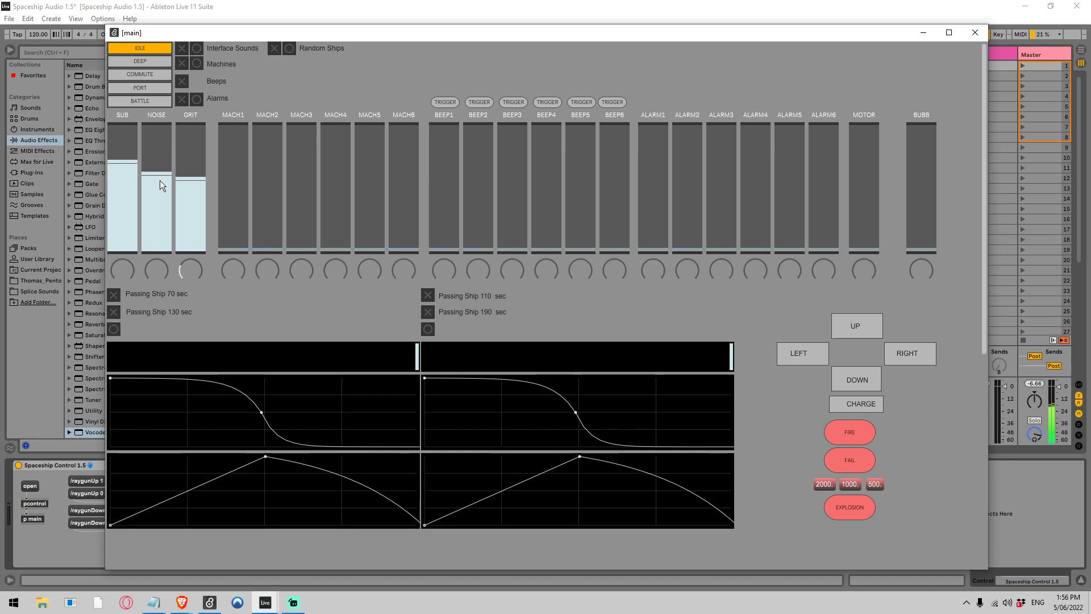
{"action": "left_click_drag", "start_coordinate": [158, 173], "coordinate": [157, 170]}
Nudge the GRIT level up slightly in the main patch
{"action": "left_click", "coordinate": [185, 161]}
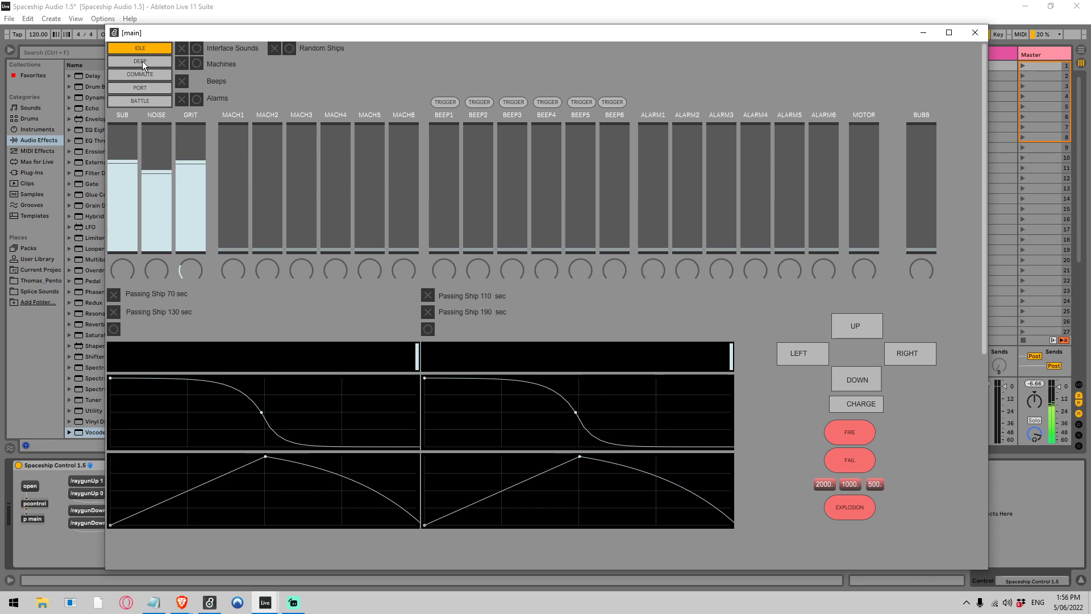
Switch to the DEEP preset and raise the BUBB level as MACH3 ramps up
{"action": "left_click", "coordinate": [142, 61]}
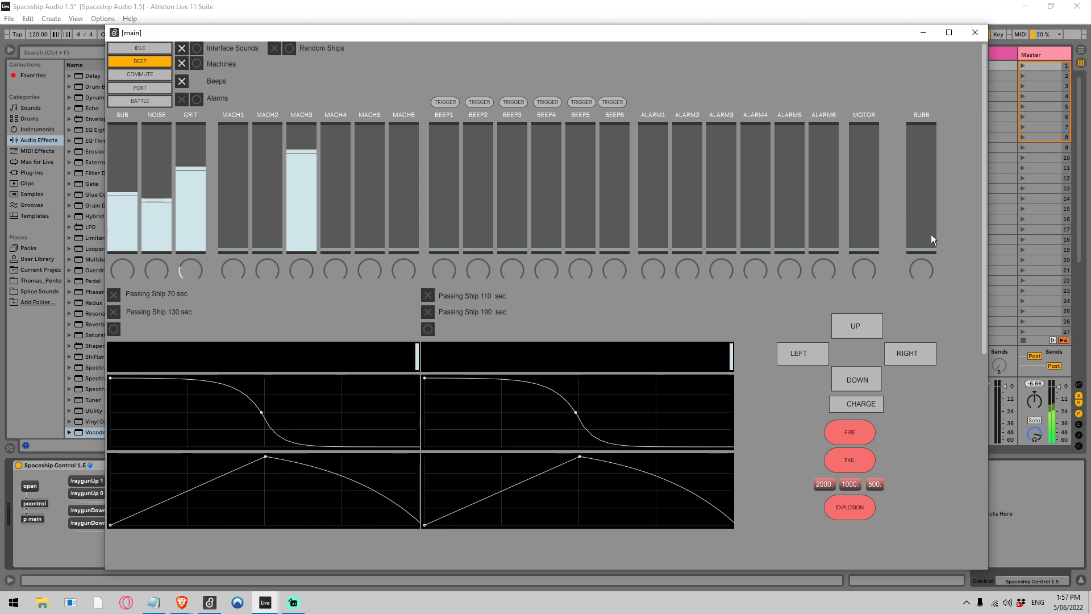
{"action": "mouse_move", "coordinate": [931, 235]}
{"action": "left_mouse_down"}
{"action": "mouse_move", "coordinate": [931, 181]}
{"action": "mouse_move", "coordinate": [924, 255]}
{"action": "left_mouse_up"}
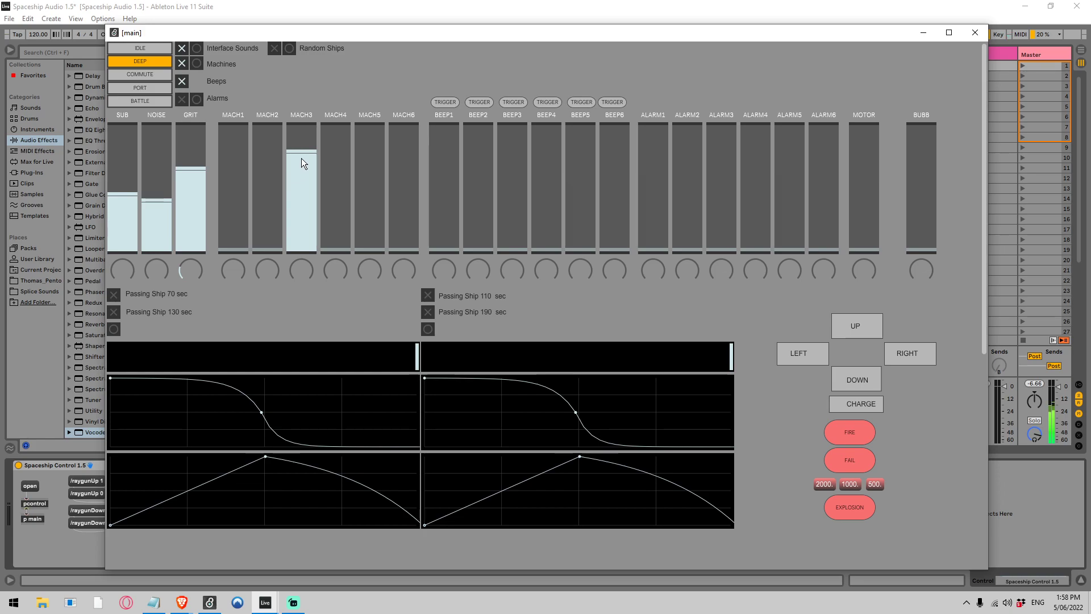
Adjust the MACH1–MACH6 sliders, raising MACH5 and MACH6 and trimming MACH3 and MACH4
{"action": "left_click_drag", "start_coordinate": [301, 150], "coordinate": [247, 74]}
{"action": "left_click_drag", "start_coordinate": [235, 137], "coordinate": [236, 146]}
{"action": "left_click_drag", "start_coordinate": [358, 222], "coordinate": [335, 157]}
{"action": "left_click", "coordinate": [335, 154]}
{"action": "mouse_move", "coordinate": [233, 144]}
{"action": "left_mouse_down"}
{"action": "mouse_move", "coordinate": [232, 126]}
{"action": "mouse_move", "coordinate": [233, 150]}
{"action": "left_mouse_up"}
{"action": "left_click_drag", "start_coordinate": [309, 190], "coordinate": [399, 178]}
{"action": "left_click_drag", "start_coordinate": [335, 158], "coordinate": [335, 215]}
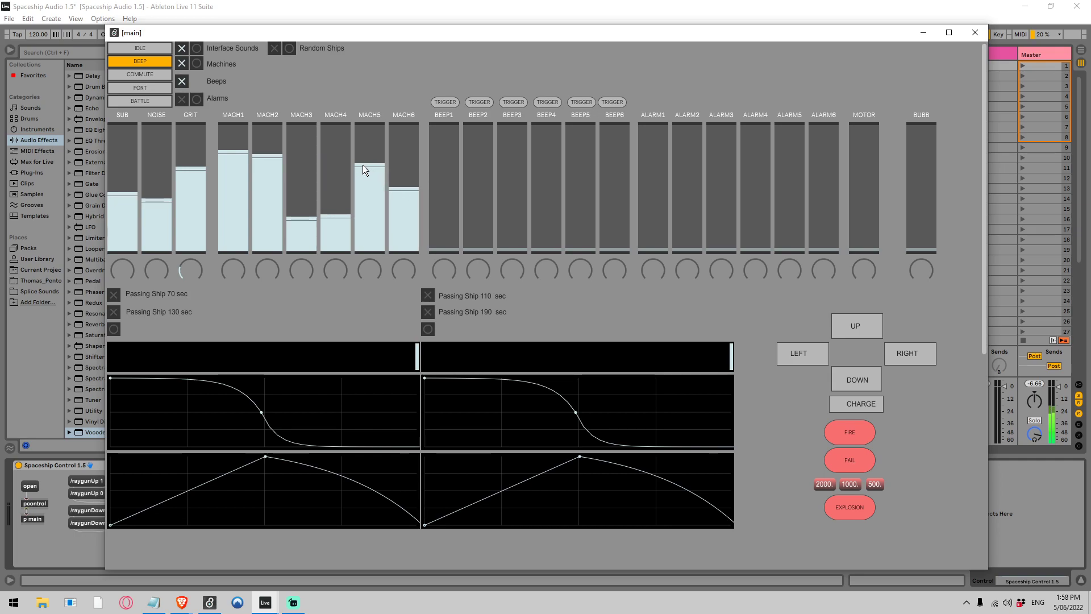
{"action": "left_click_drag", "start_coordinate": [362, 165], "coordinate": [365, 174]}
Raise all six BEEP levels, trigger BEEP1, then trim BEEP1–BEEP5 back down
{"action": "left_click", "coordinate": [548, 248]}
{"action": "left_click_drag", "start_coordinate": [547, 248], "coordinate": [546, 221]}
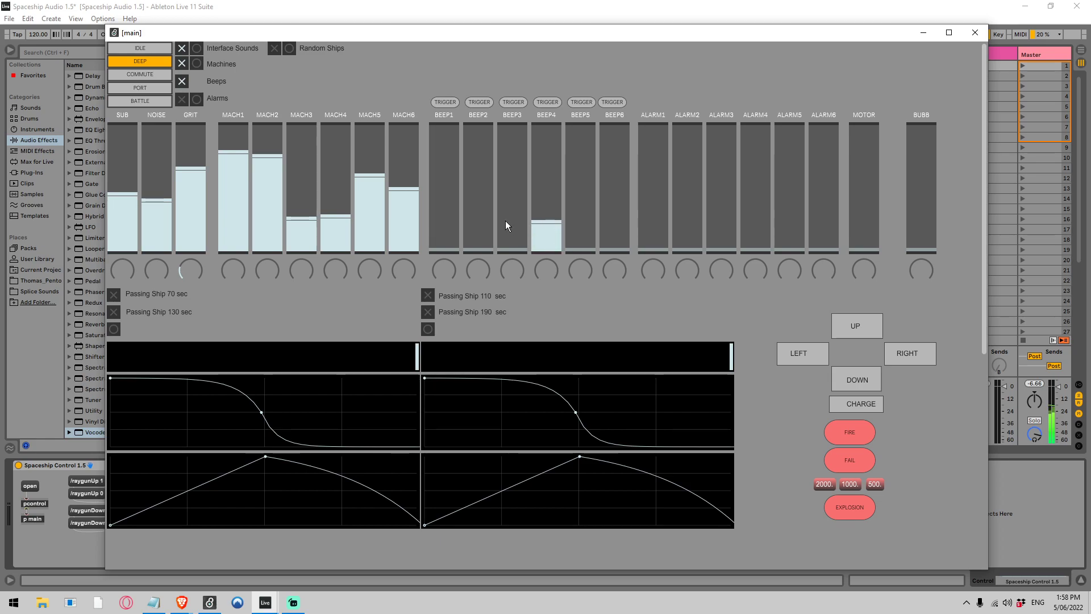
{"action": "left_click", "coordinate": [437, 208]}
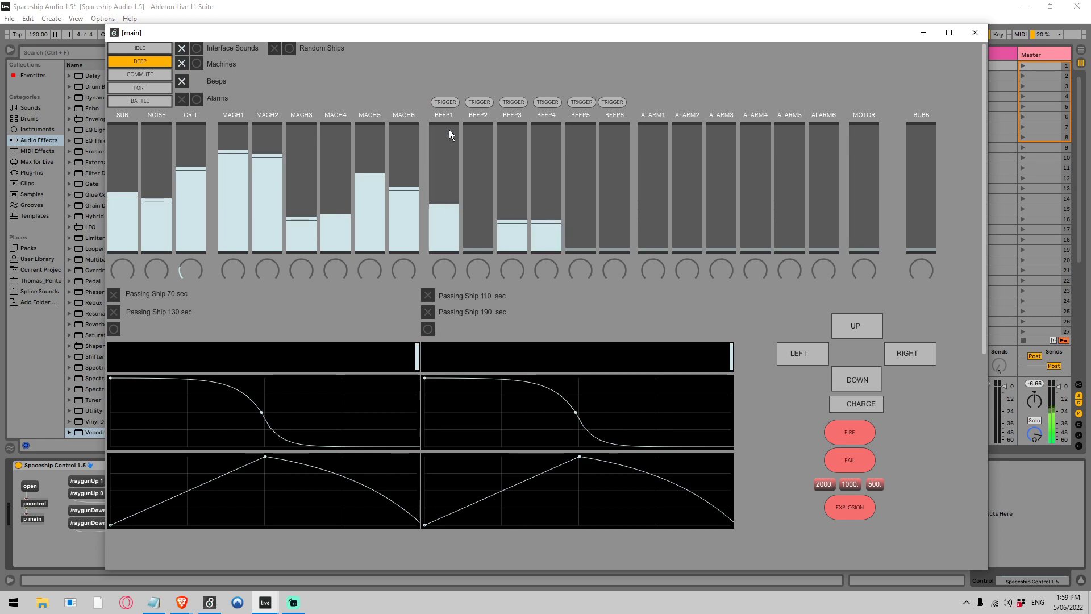
{"action": "left_click", "coordinate": [477, 207]}
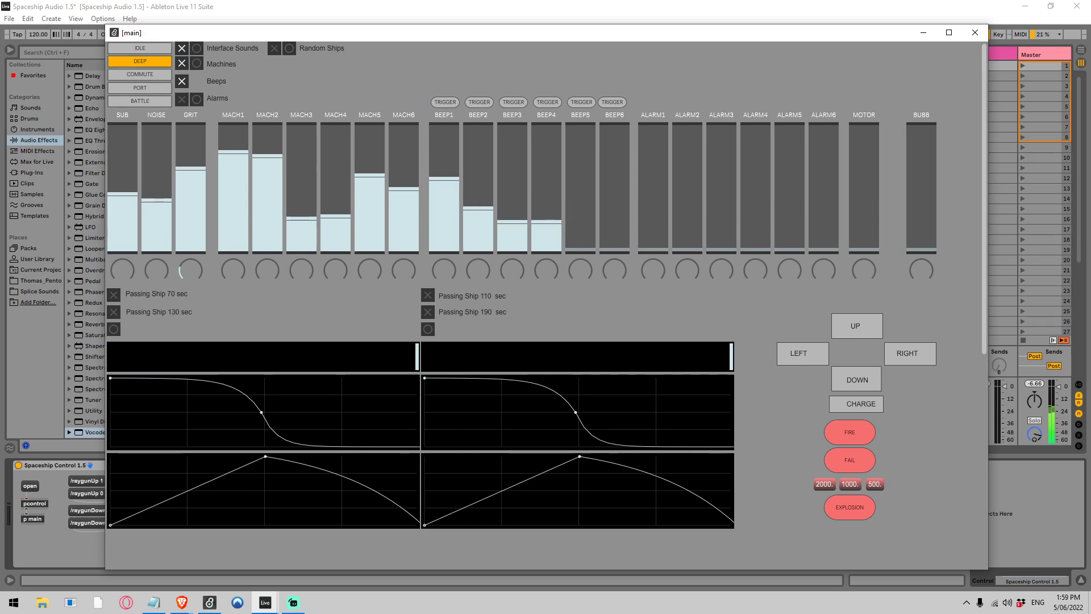
{"action": "left_click", "coordinate": [454, 101]}
{"action": "mouse_move", "coordinate": [441, 147]}
{"action": "left_mouse_down"}
{"action": "mouse_move", "coordinate": [470, 162]}
{"action": "mouse_move", "coordinate": [617, 147]}
{"action": "left_mouse_up"}
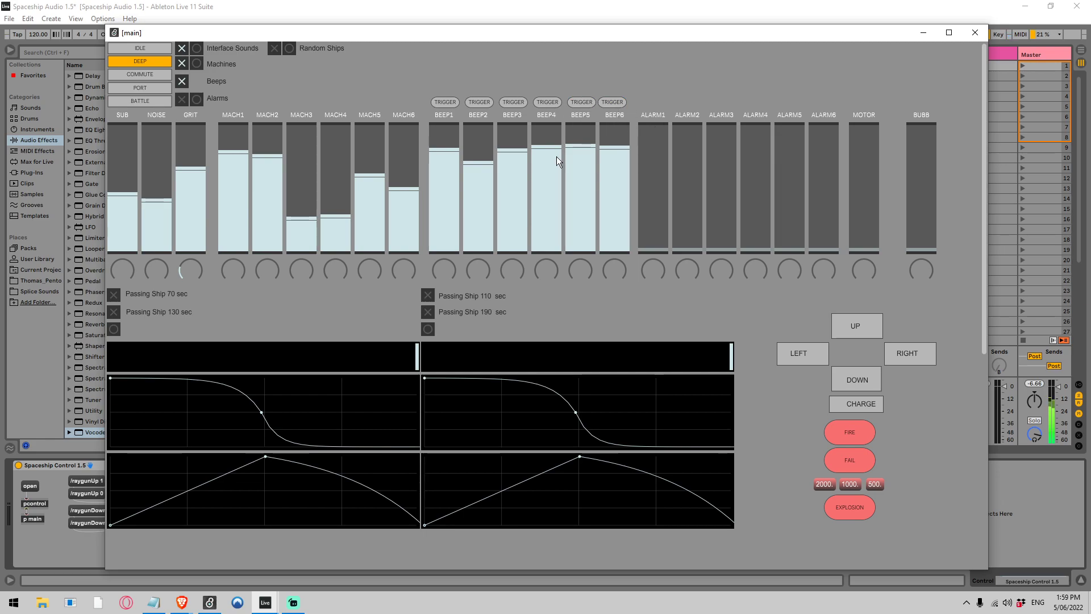
{"action": "mouse_move", "coordinate": [546, 146]}
{"action": "left_mouse_down"}
{"action": "mouse_move", "coordinate": [546, 181]}
{"action": "mouse_move", "coordinate": [580, 170]}
{"action": "left_mouse_up"}
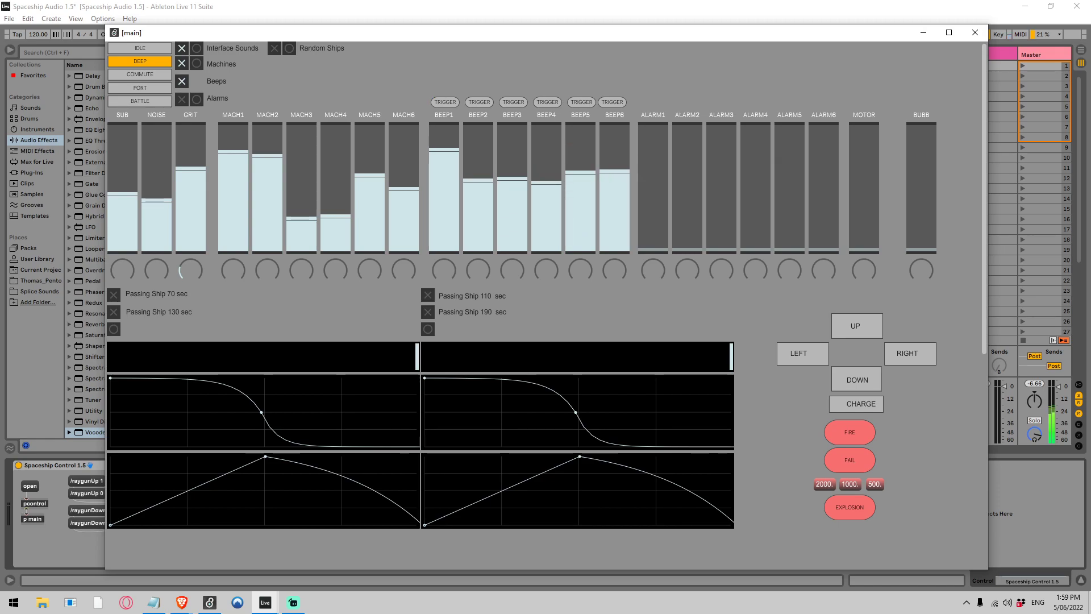
{"action": "left_click_drag", "start_coordinate": [512, 188], "coordinate": [512, 196]}
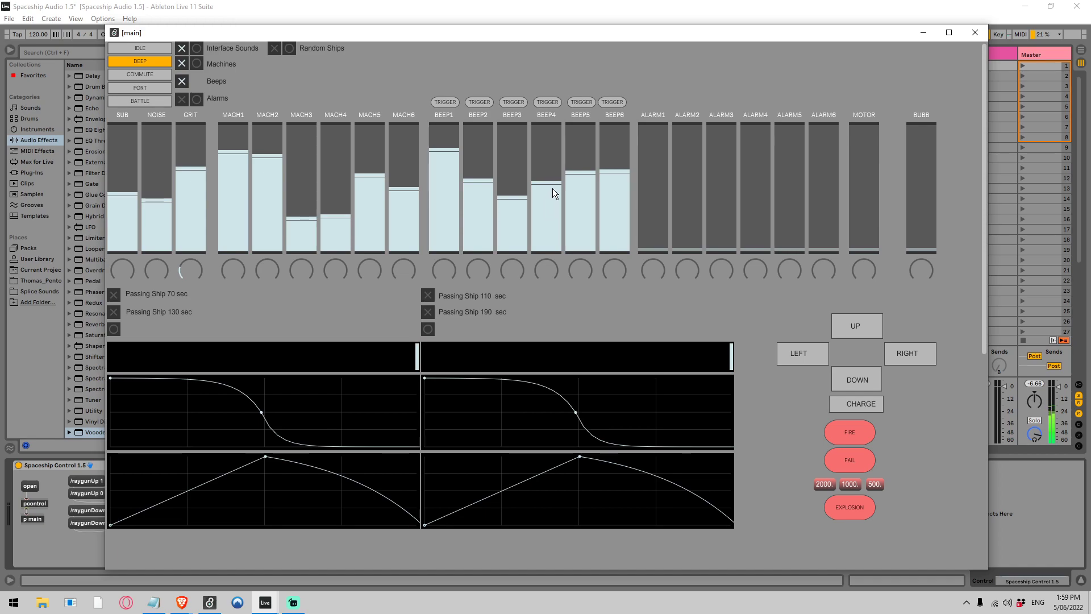
{"action": "mouse_move", "coordinate": [454, 166]}
{"action": "left_mouse_down"}
{"action": "mouse_move", "coordinate": [492, 173]}
{"action": "mouse_move", "coordinate": [455, 182]}
{"action": "left_mouse_up"}
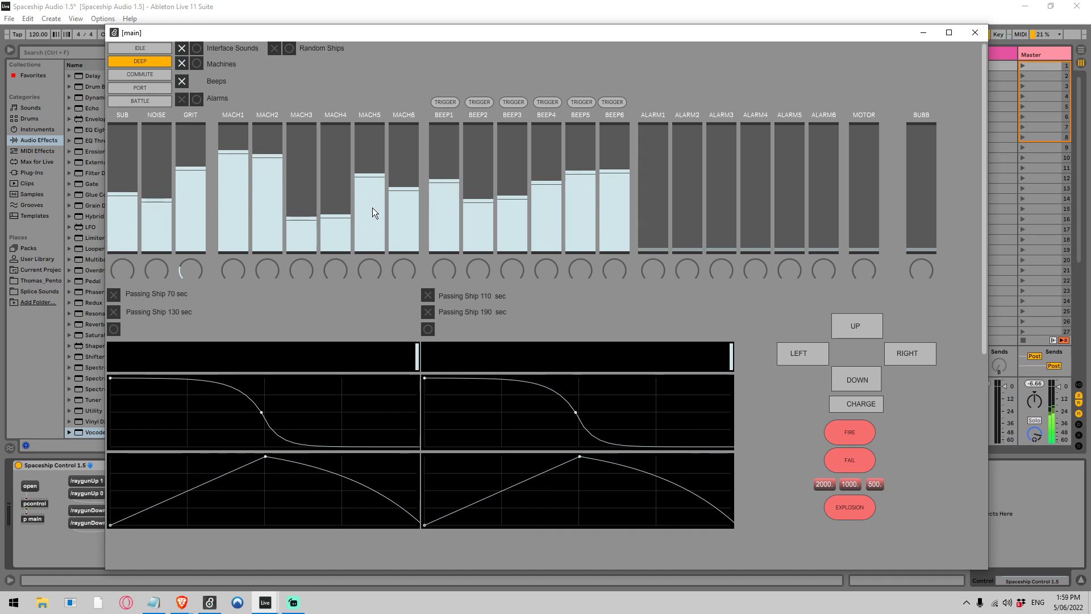
{"action": "left_click", "coordinate": [473, 208]}
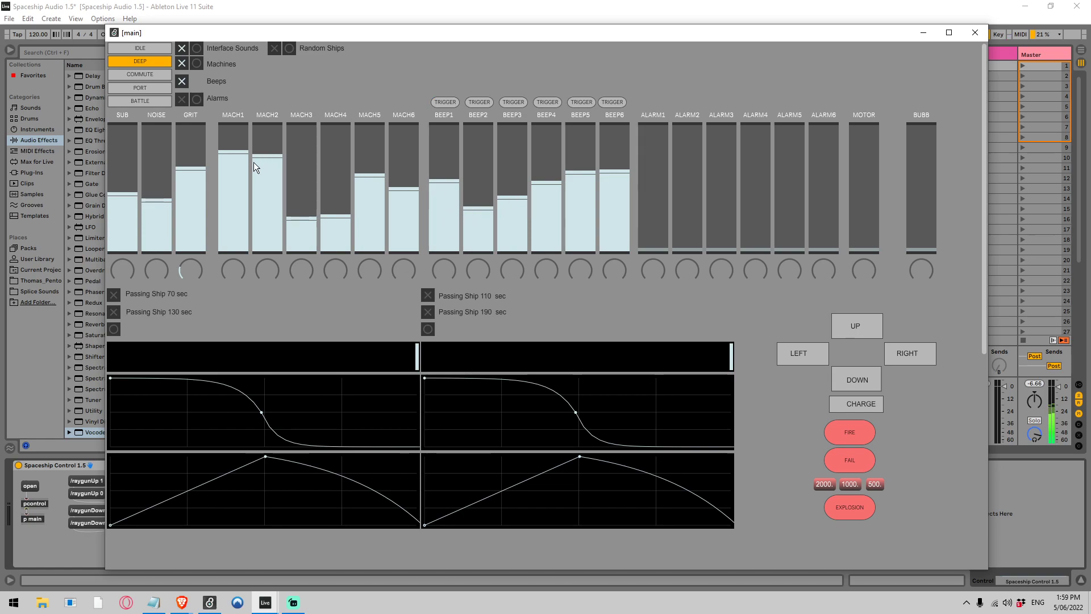
Push MACH2, MACH3, MACH4 and MACH6 near full, then lower MACH6 and MACH4
{"action": "left_click_drag", "start_coordinate": [268, 166], "coordinate": [268, 250]}
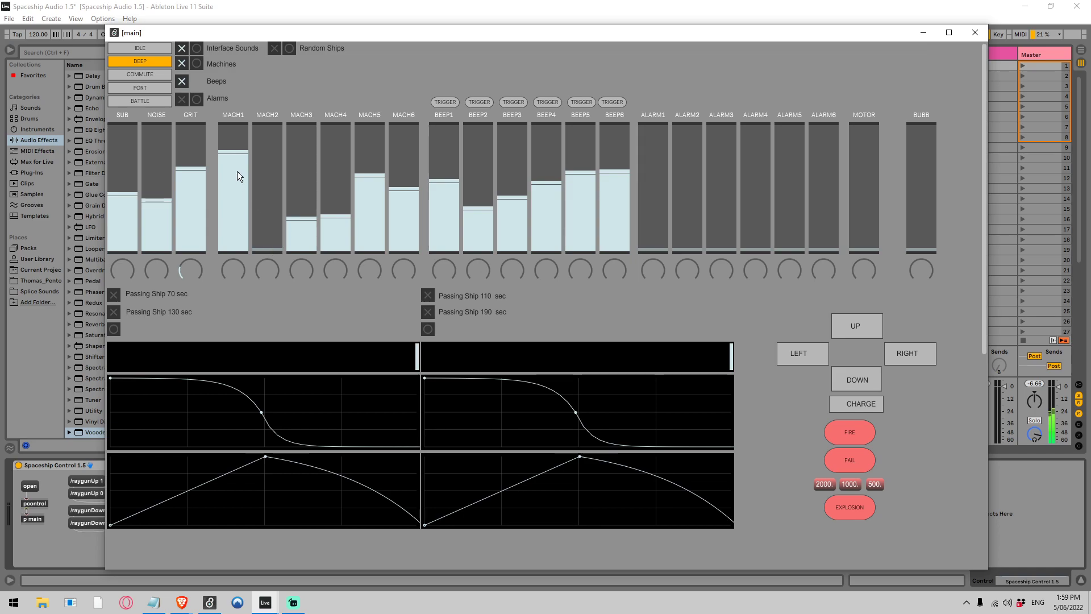
{"action": "left_click", "coordinate": [268, 146]}
{"action": "left_click", "coordinate": [300, 142]}
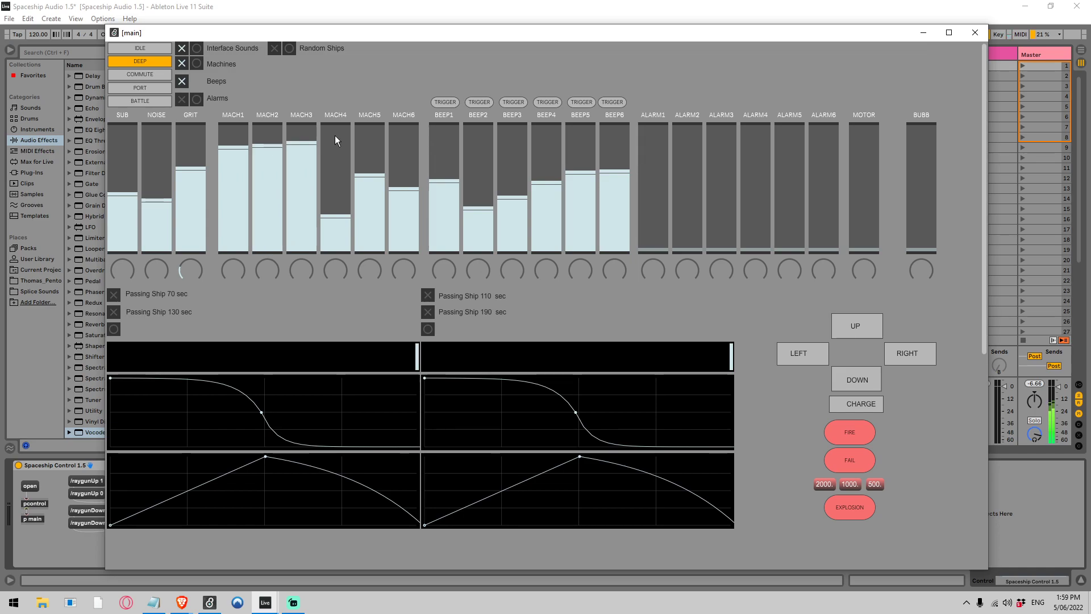
{"action": "left_click", "coordinate": [335, 137]}
{"action": "left_click", "coordinate": [398, 141]}
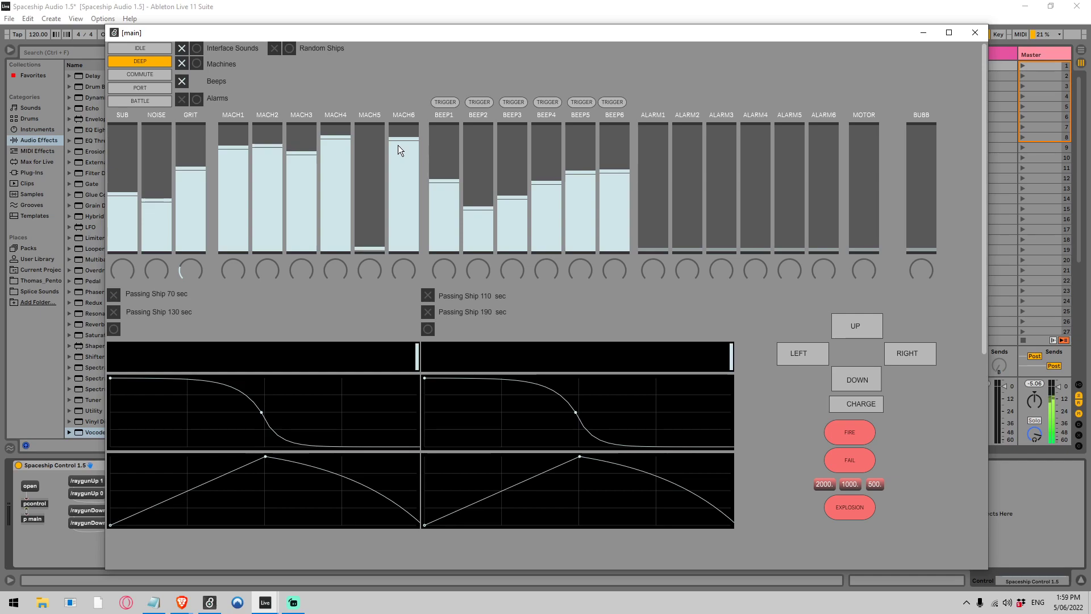
{"action": "left_click_drag", "start_coordinate": [400, 139], "coordinate": [368, 200]}
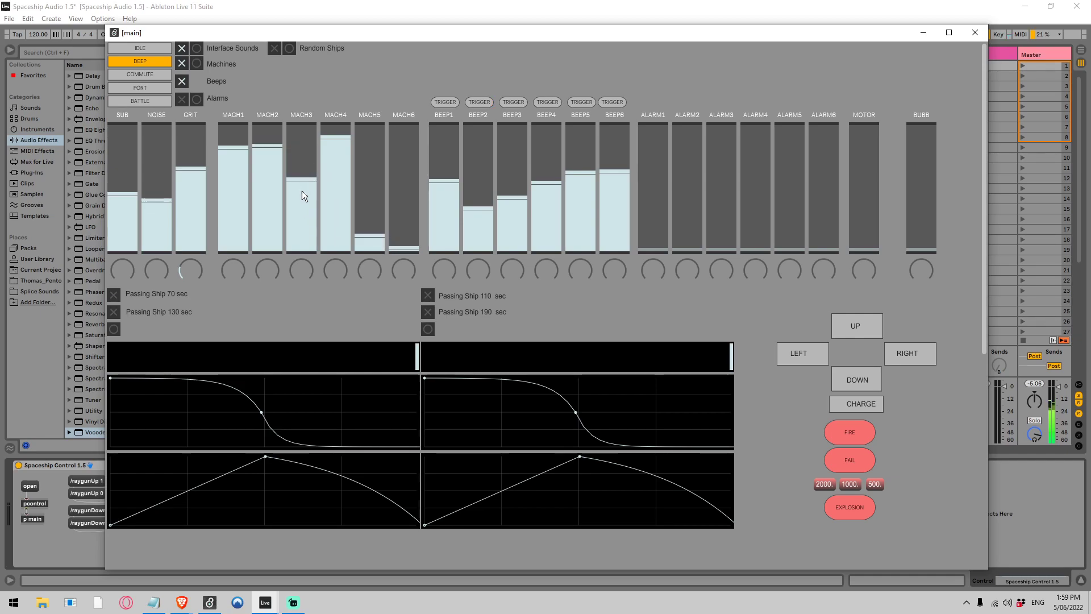
{"action": "left_click", "coordinate": [336, 170]}
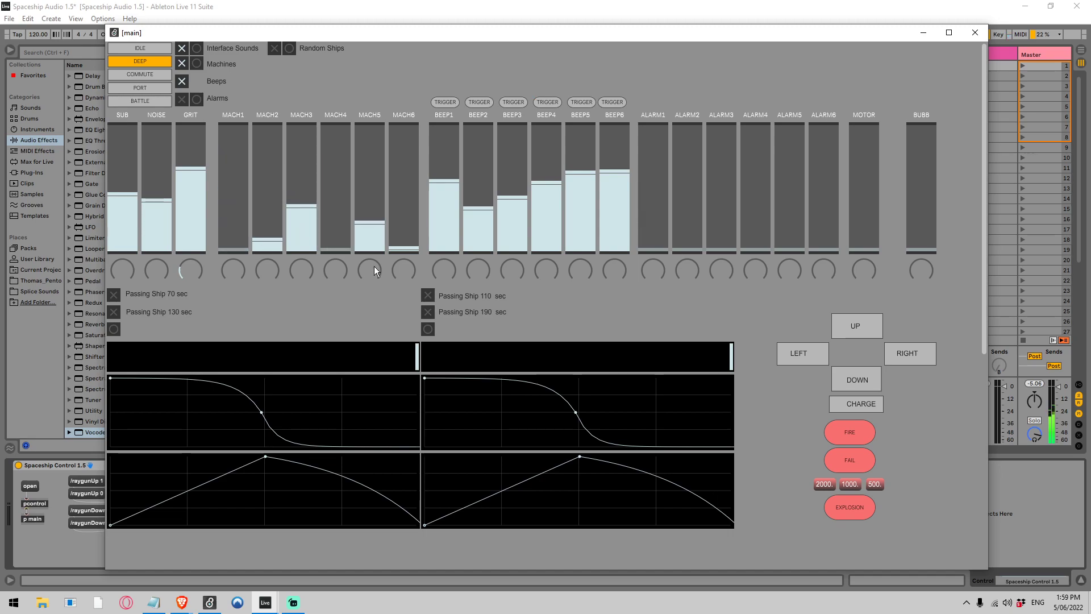
Pull MACH2 and BEEP1 through BEEP6 down to zero
{"action": "left_click_drag", "start_coordinate": [275, 243], "coordinate": [276, 250]}
{"action": "mouse_move", "coordinate": [451, 199]}
{"action": "left_mouse_down"}
{"action": "mouse_move", "coordinate": [456, 229]}
{"action": "mouse_move", "coordinate": [481, 229]}
{"action": "mouse_move", "coordinate": [511, 209]}
{"action": "mouse_move", "coordinate": [527, 258]}
{"action": "left_mouse_up"}
{"action": "left_click_drag", "start_coordinate": [545, 198], "coordinate": [547, 253]}
{"action": "left_click_drag", "start_coordinate": [574, 159], "coordinate": [581, 236]}
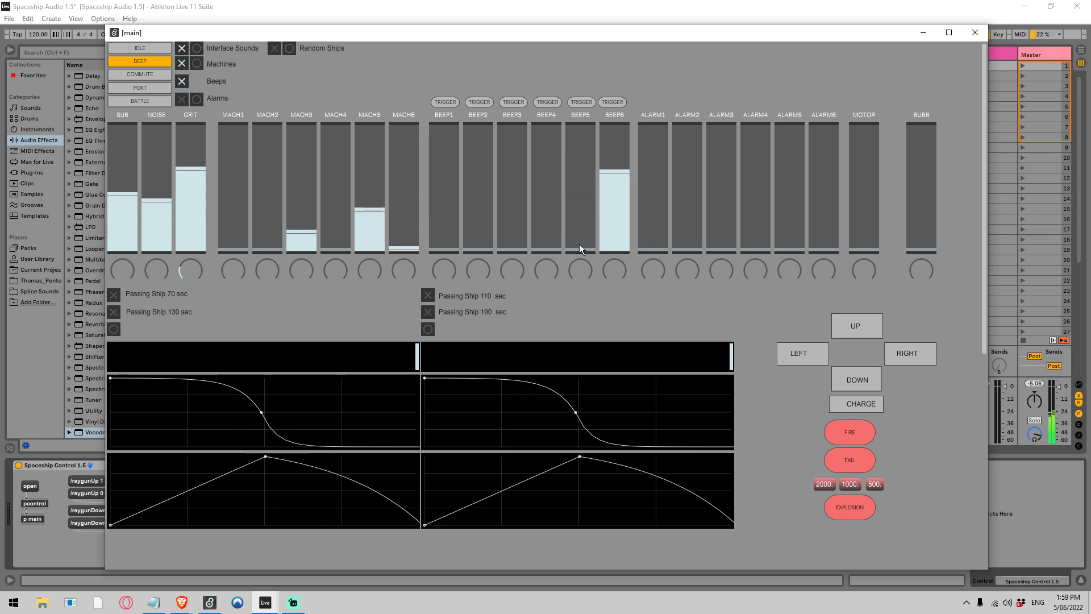
{"action": "left_click_drag", "start_coordinate": [613, 171], "coordinate": [614, 250]}
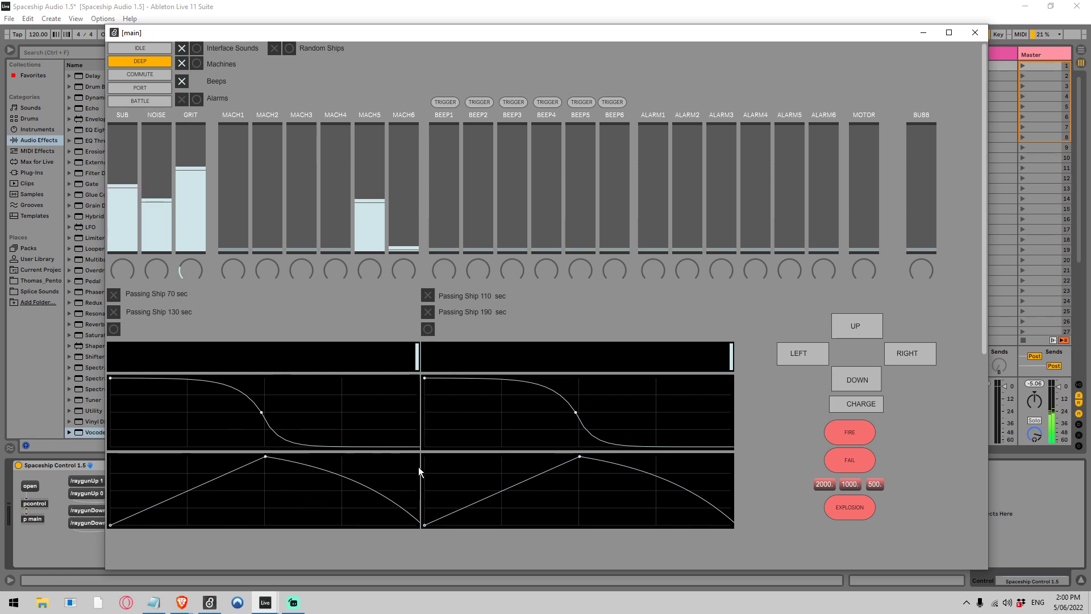
Select the COMMUTE preset in the Spaceship Control patch
{"action": "left_click", "coordinate": [149, 75]}
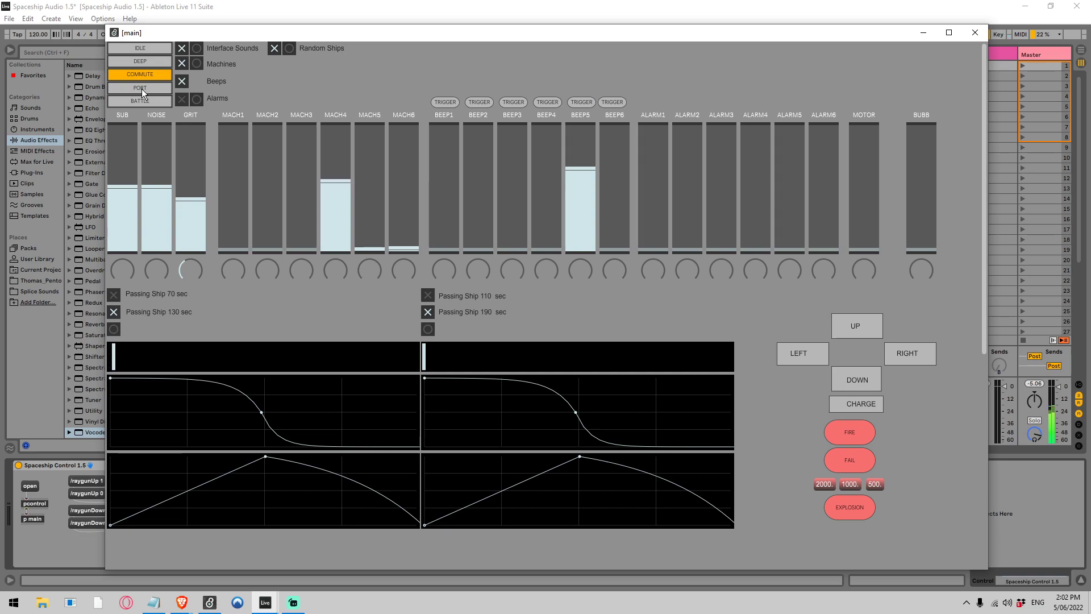
Select the PORT preset in the Spaceship Control patch
{"action": "left_click", "coordinate": [142, 89]}
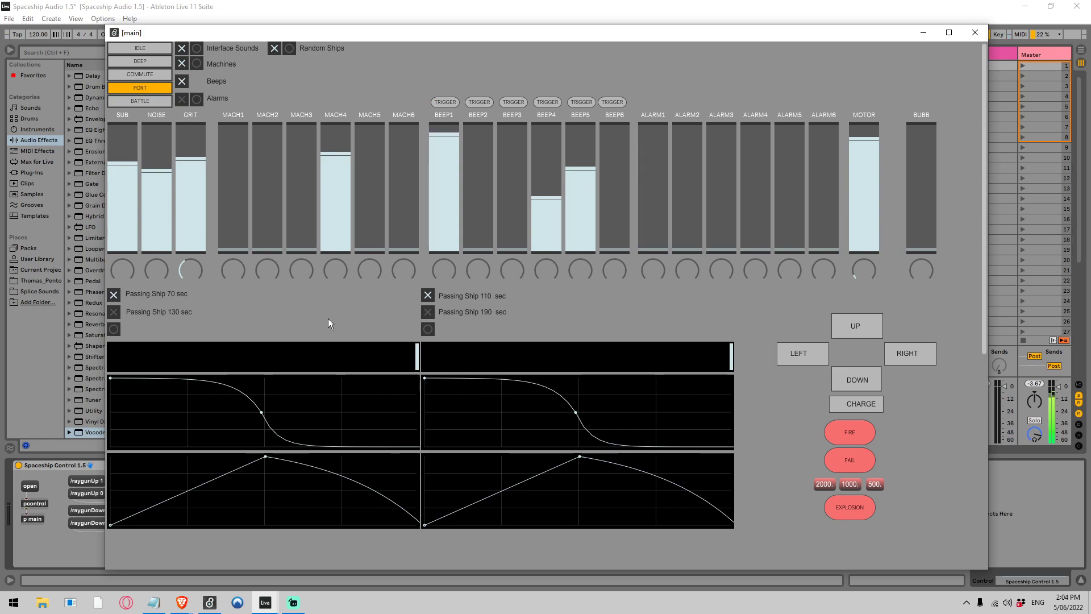
Select BATTLE, raise ALARM2 to about three-quarters, and settle ALARM3 and ALARM4 low
{"action": "left_click", "coordinate": [138, 103]}
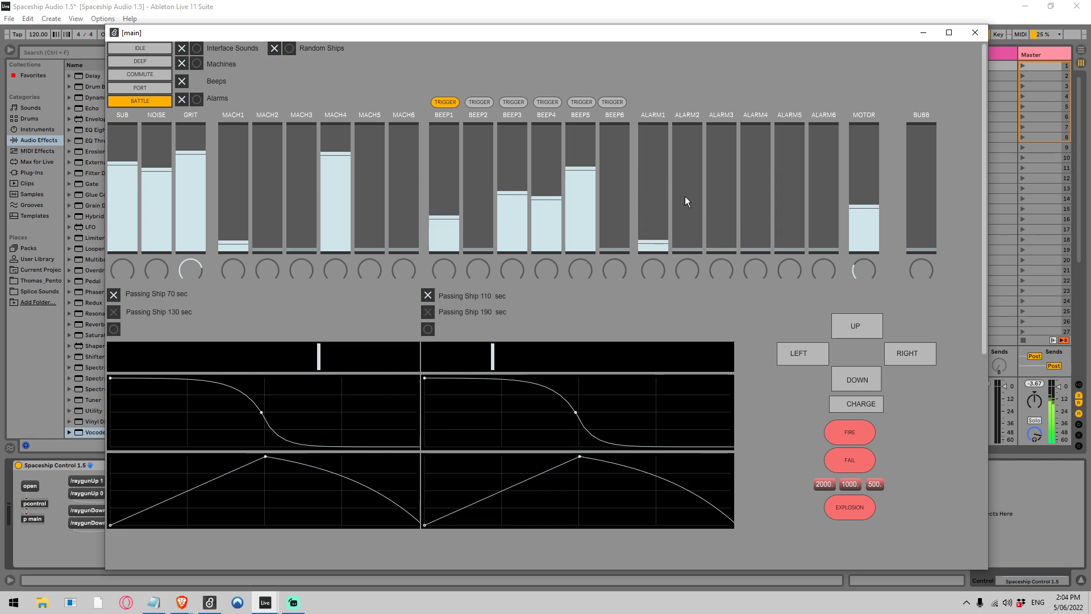
{"action": "mouse_move", "coordinate": [687, 201]}
{"action": "left_mouse_down"}
{"action": "mouse_move", "coordinate": [688, 165]}
{"action": "mouse_move", "coordinate": [722, 179]}
{"action": "mouse_move", "coordinate": [721, 140]}
{"action": "left_mouse_up"}
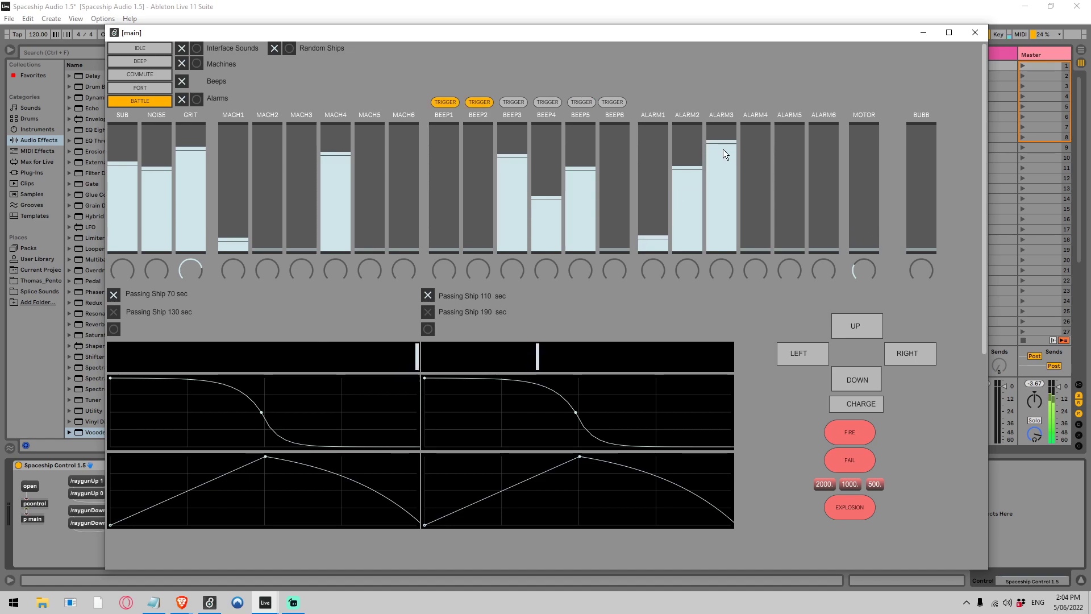
{"action": "left_click_drag", "start_coordinate": [740, 159], "coordinate": [753, 159]}
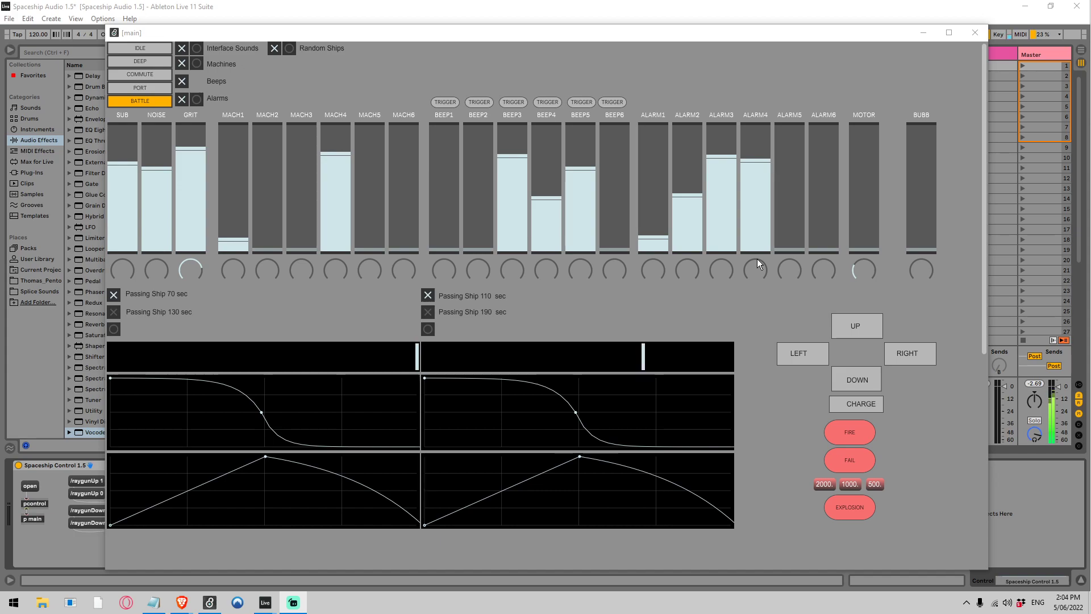
{"action": "left_click", "coordinate": [757, 180]}
{"action": "left_click_drag", "start_coordinate": [726, 171], "coordinate": [727, 178]}
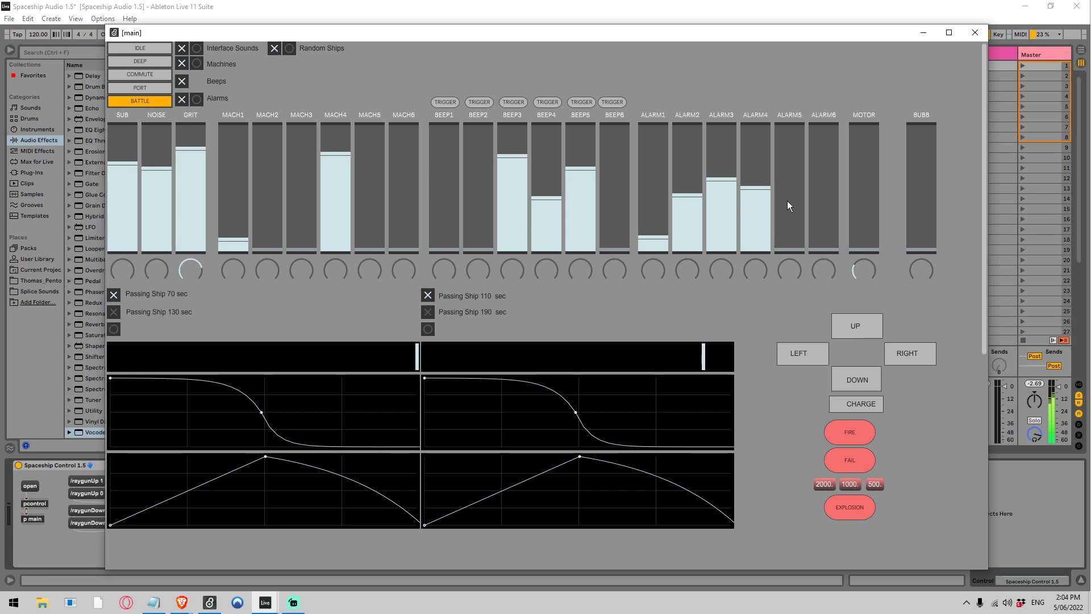
{"action": "mouse_move", "coordinate": [737, 193]}
{"action": "left_mouse_down"}
{"action": "mouse_move", "coordinate": [724, 184]}
{"action": "mouse_move", "coordinate": [758, 221]}
{"action": "left_mouse_up"}
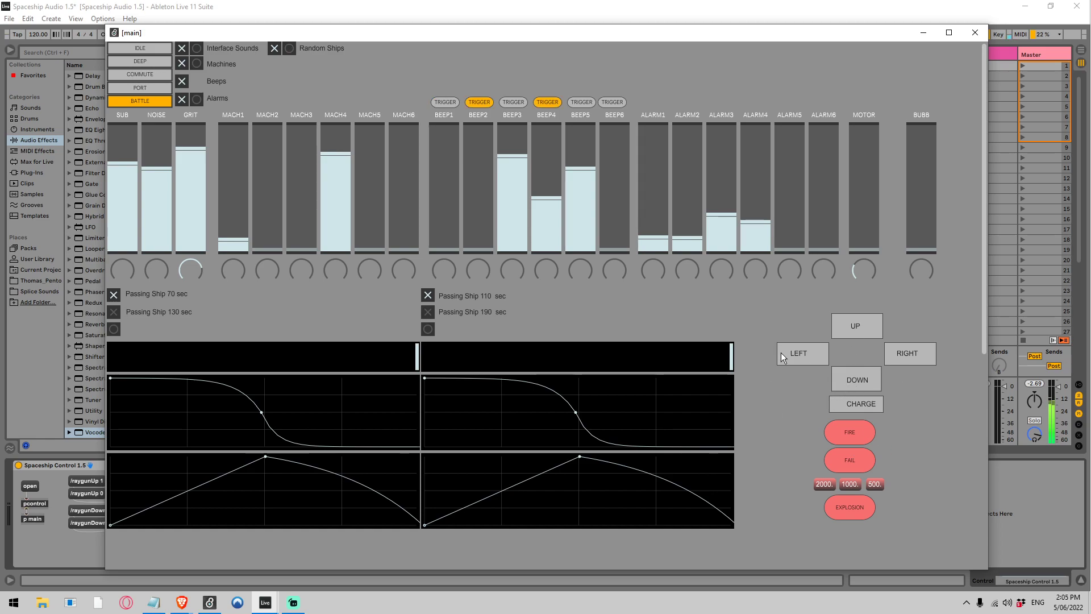
Trigger the ship's left, right, up and down manoeuvre sounds in turn
{"action": "left_click", "coordinate": [805, 352]}
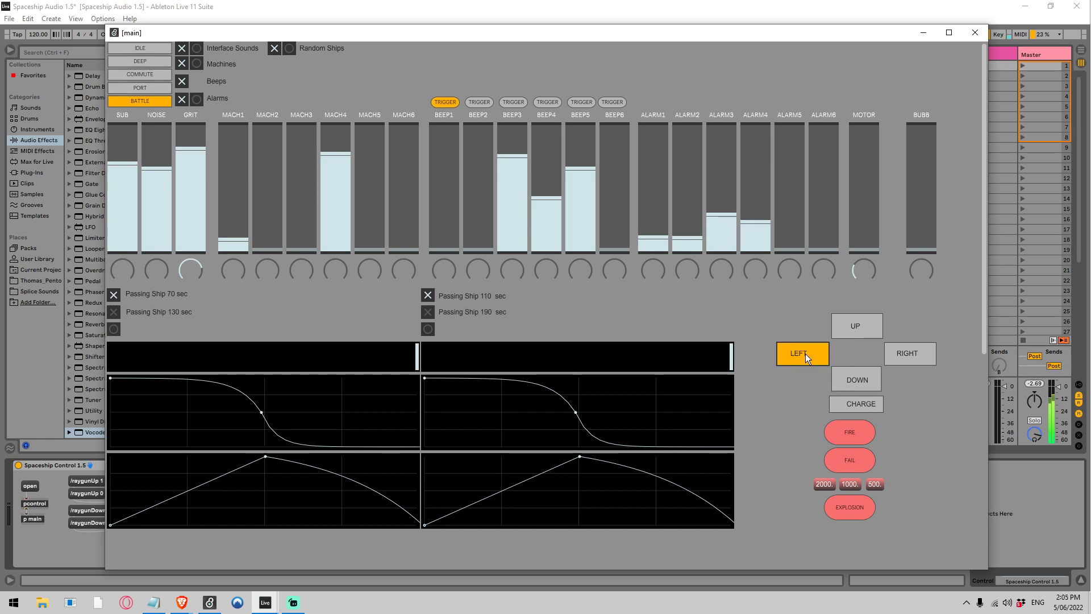
{"action": "left_click", "coordinate": [908, 356]}
{"action": "left_click", "coordinate": [852, 328]}
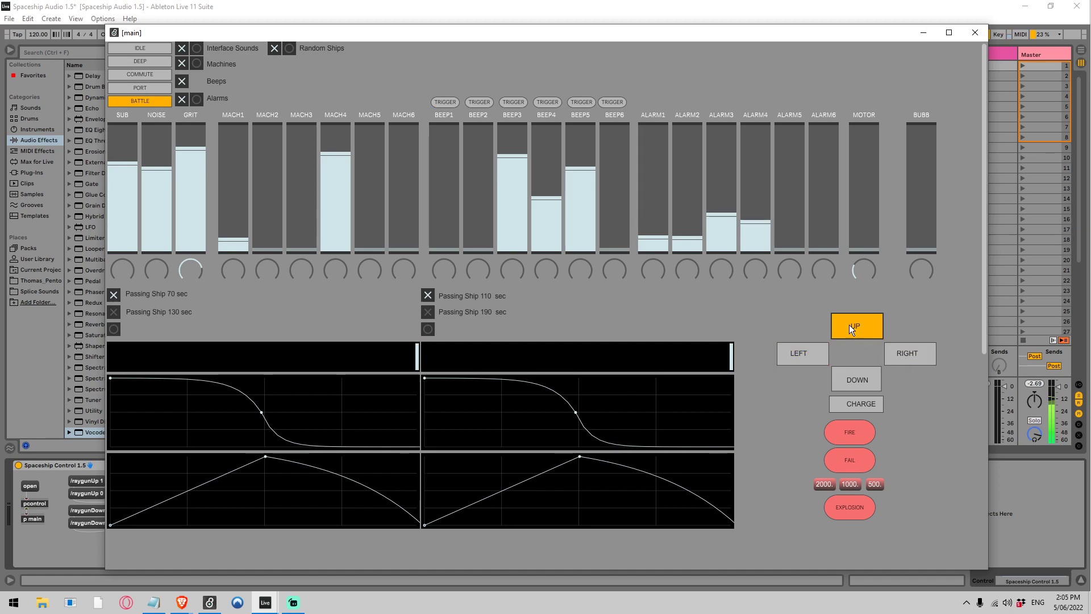
{"action": "left_click", "coordinate": [860, 379]}
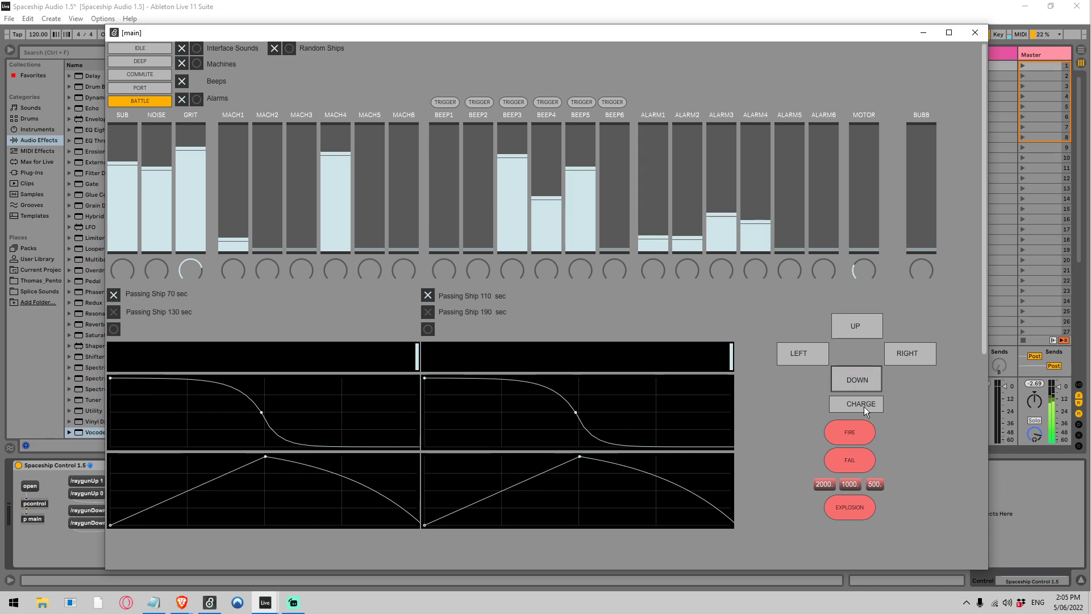
Charge the weapon, release the charge, then trigger the FIRE and FAIL sounds
{"action": "left_click", "coordinate": [863, 407]}
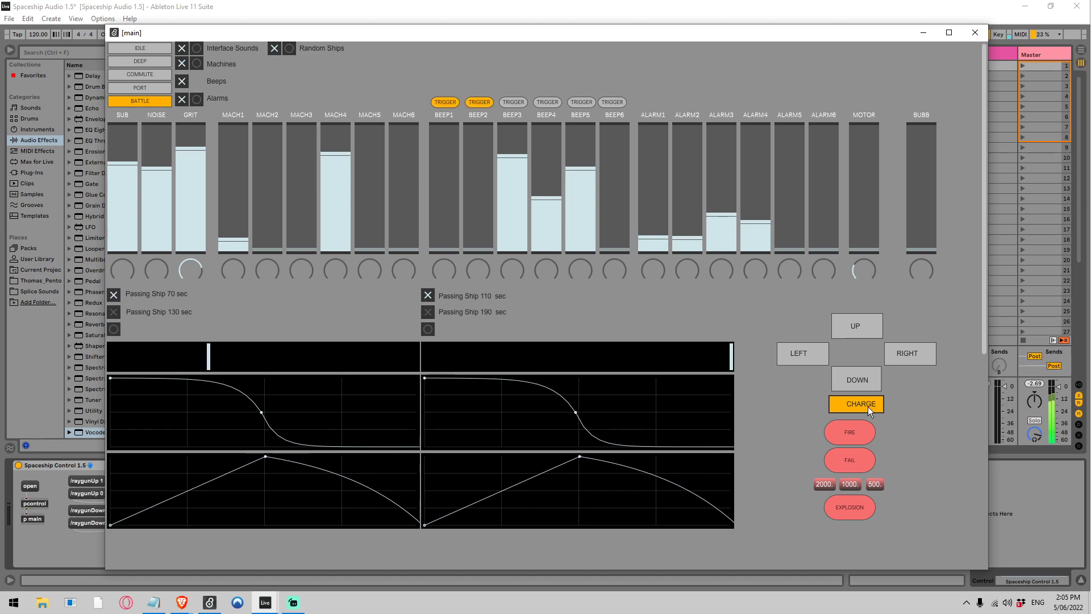
{"action": "left_click", "coordinate": [866, 408]}
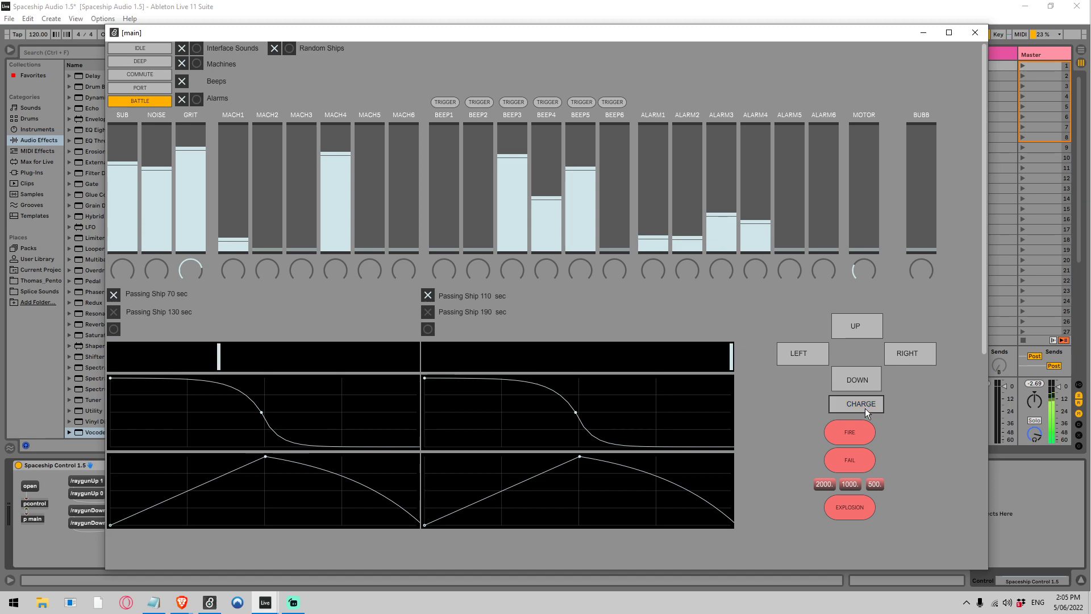
{"action": "left_click", "coordinate": [850, 436]}
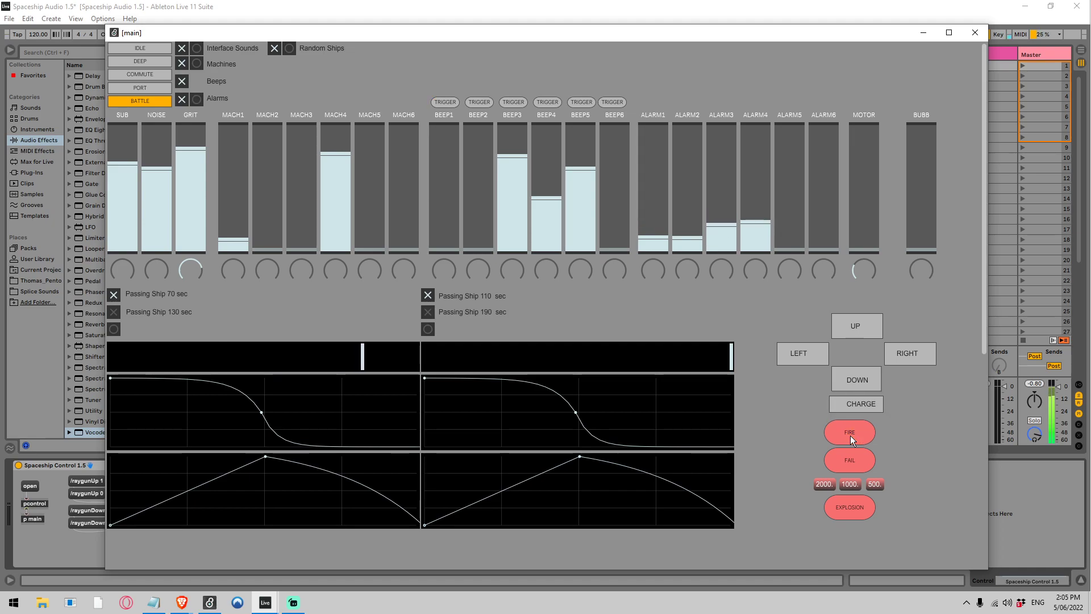
{"action": "left_click", "coordinate": [850, 464]}
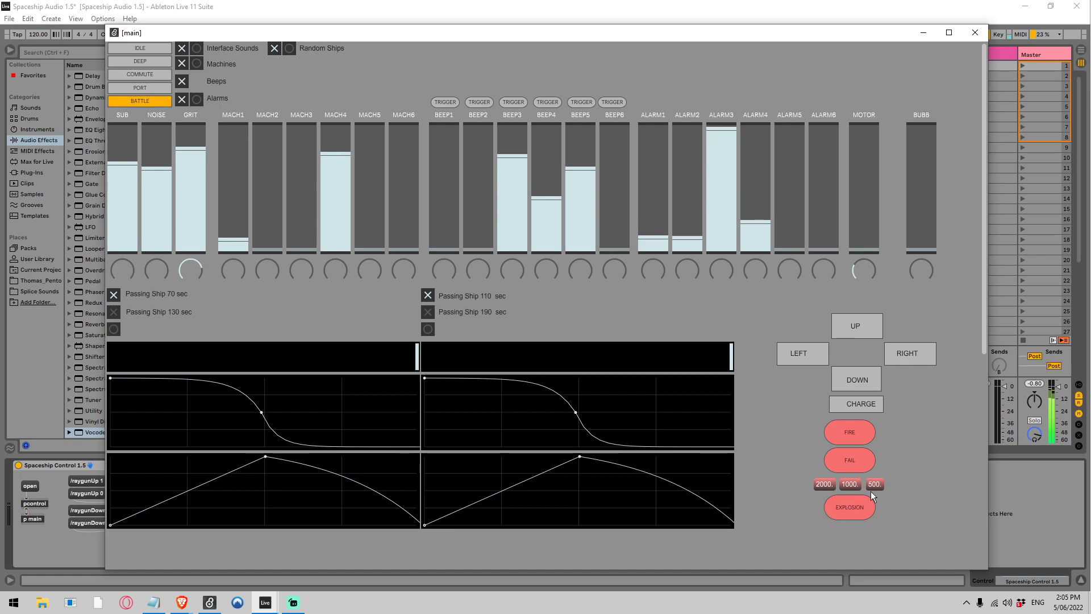
Lower ALARM3 slightly and fire the EXPLOSION sound twice with the 2000 timing button
{"action": "left_click_drag", "start_coordinate": [722, 144], "coordinate": [722, 162]}
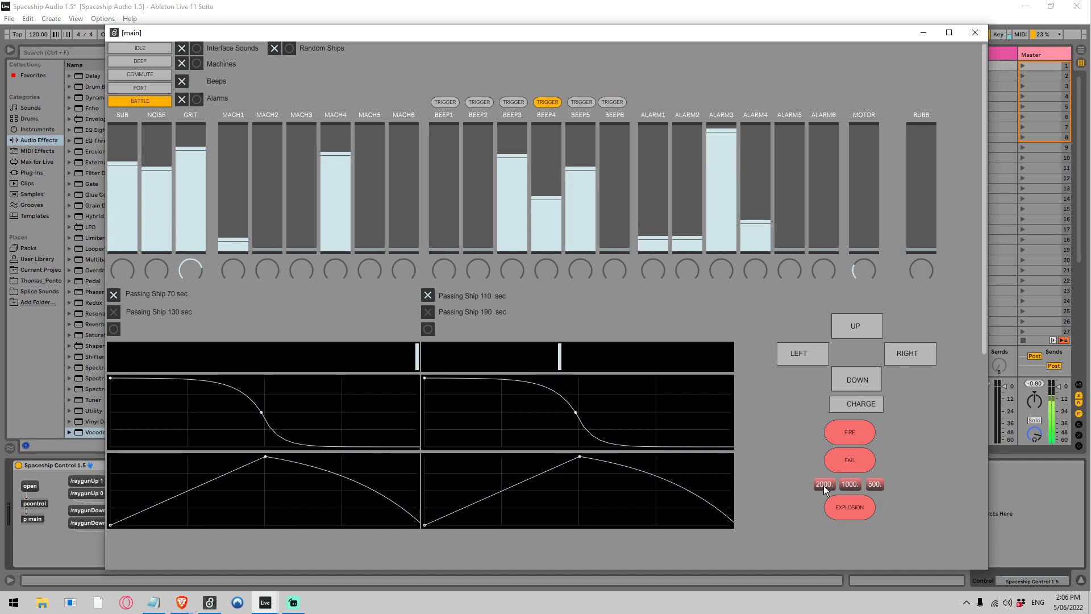
{"action": "left_click", "coordinate": [824, 485]}
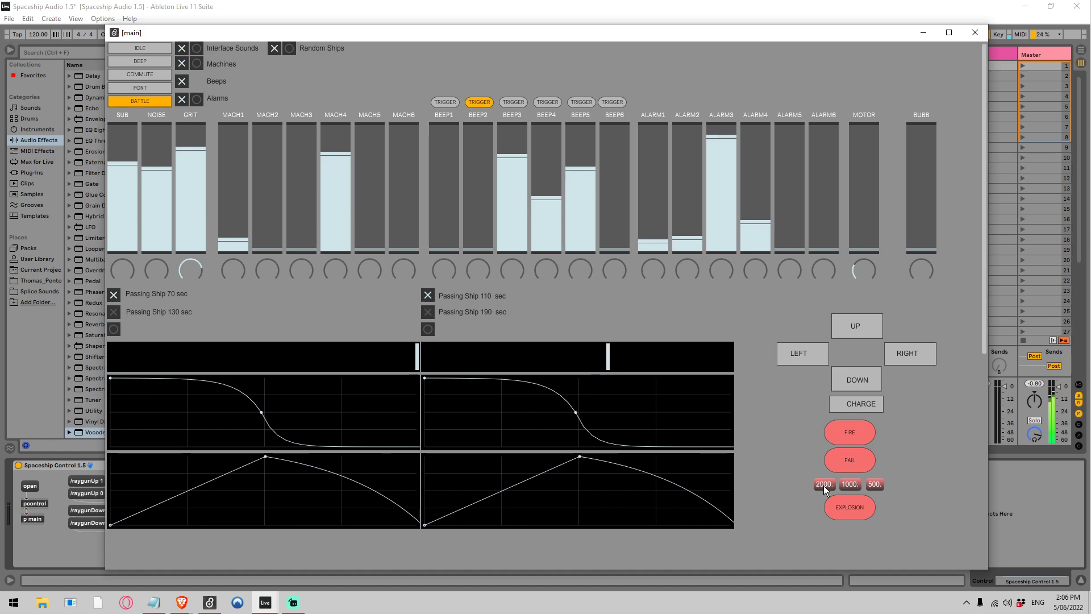
{"action": "left_click", "coordinate": [823, 485]}
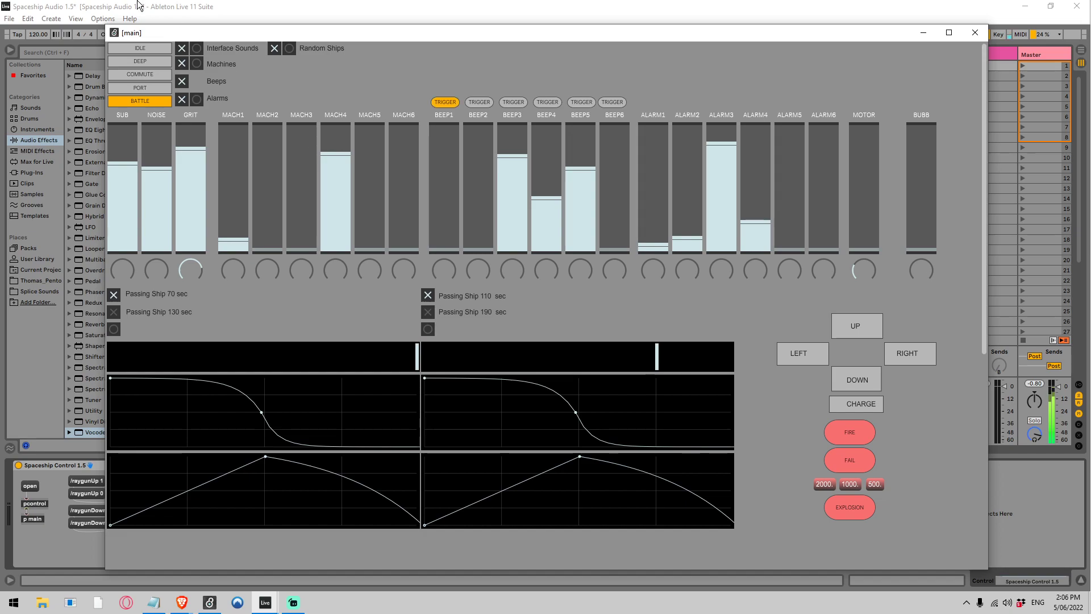
Switch the spaceship sounds to IDLE mode, then move and close the [main] patch window
{"action": "left_click", "coordinate": [145, 48]}
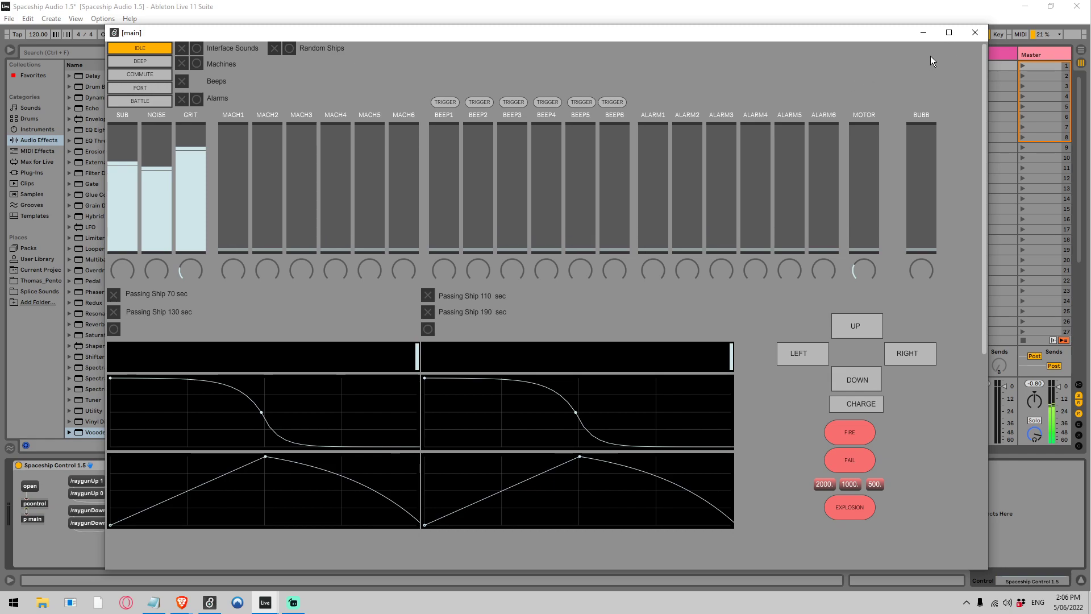
{"action": "left_click_drag", "start_coordinate": [826, 35], "coordinate": [827, 34]}
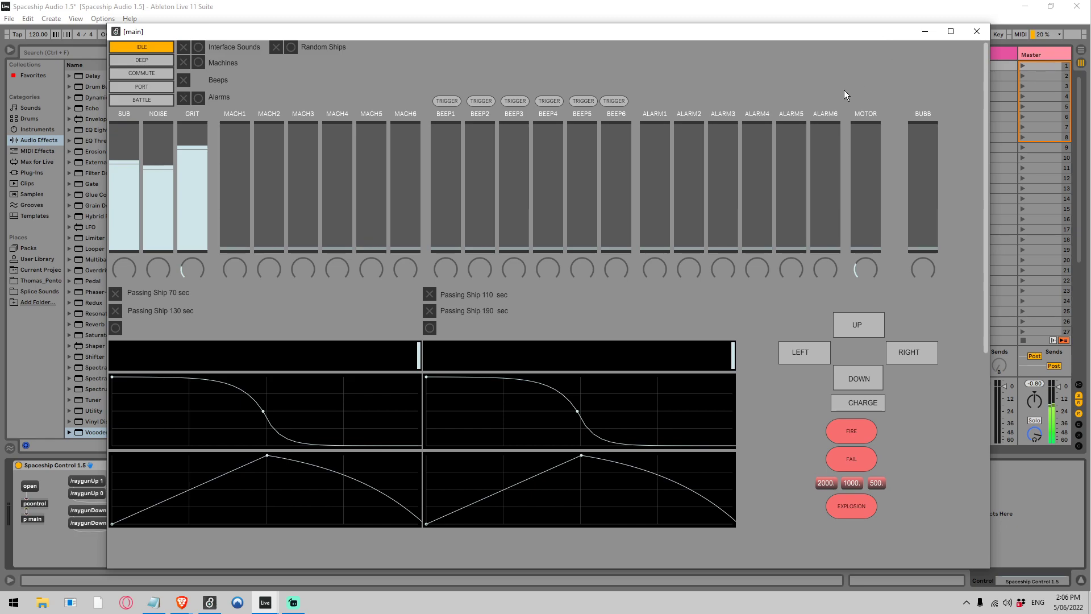
{"action": "left_click", "coordinate": [975, 35]}
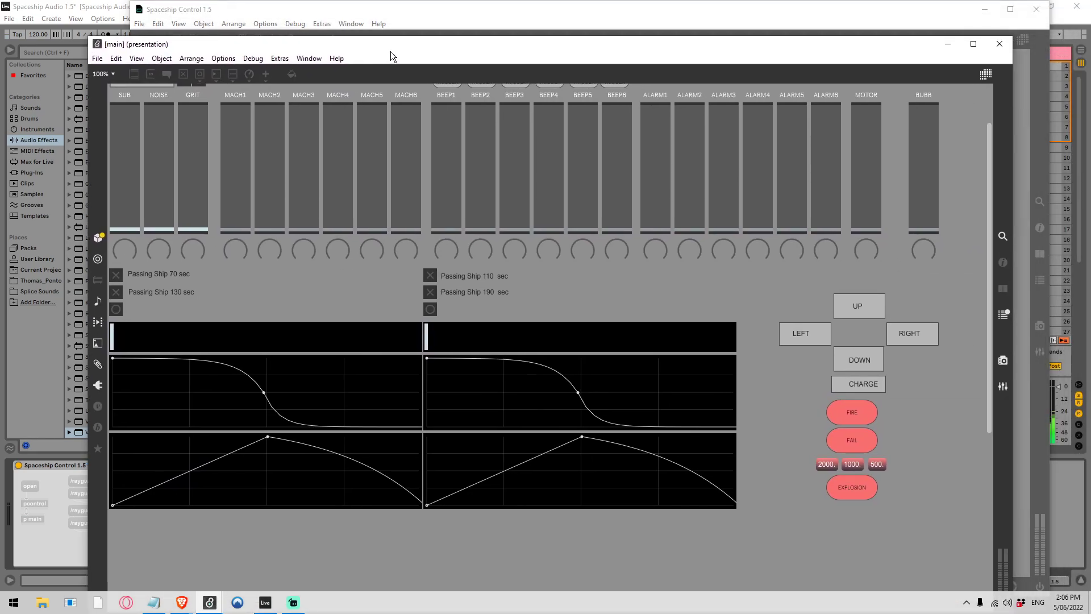
Maximize the [main] patch window and switch from presentation layout to full patching view
{"action": "double_click", "coordinate": [390, 51]}
{"action": "scroll", "coordinate": [461, 289], "scroll_direction": "up", "scroll_amount": 3}
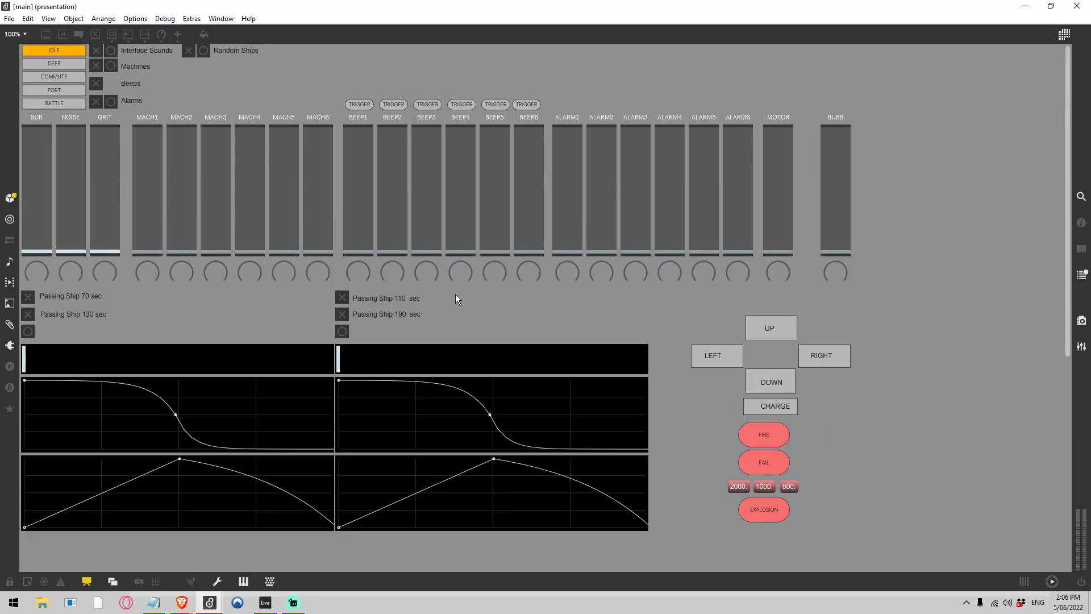
{"action": "key", "text": "ctrl+alt+e"}
Scroll the patcher to inspect the Passing Ship metro-and-line logic, live.object clip firing and voiceTrigger buttons
{"action": "scroll", "coordinate": [492, 274], "scroll_direction": "up", "scroll_amount": 3}
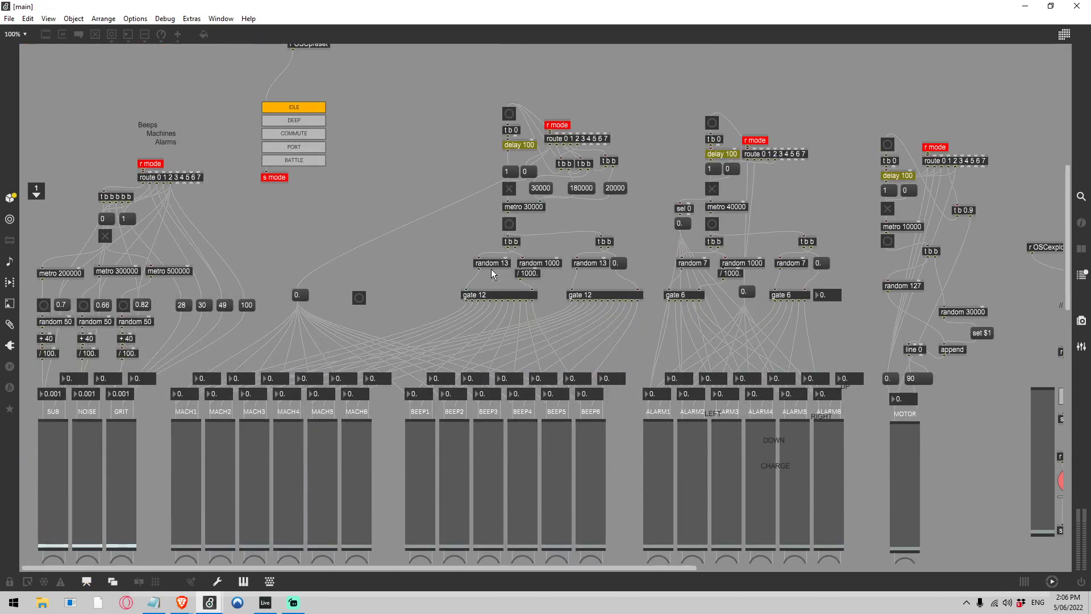
{"action": "scroll", "coordinate": [491, 273], "scroll_direction": "right", "scroll_amount": 18}
{"action": "scroll", "coordinate": [488, 268], "scroll_direction": "down", "scroll_amount": 20}
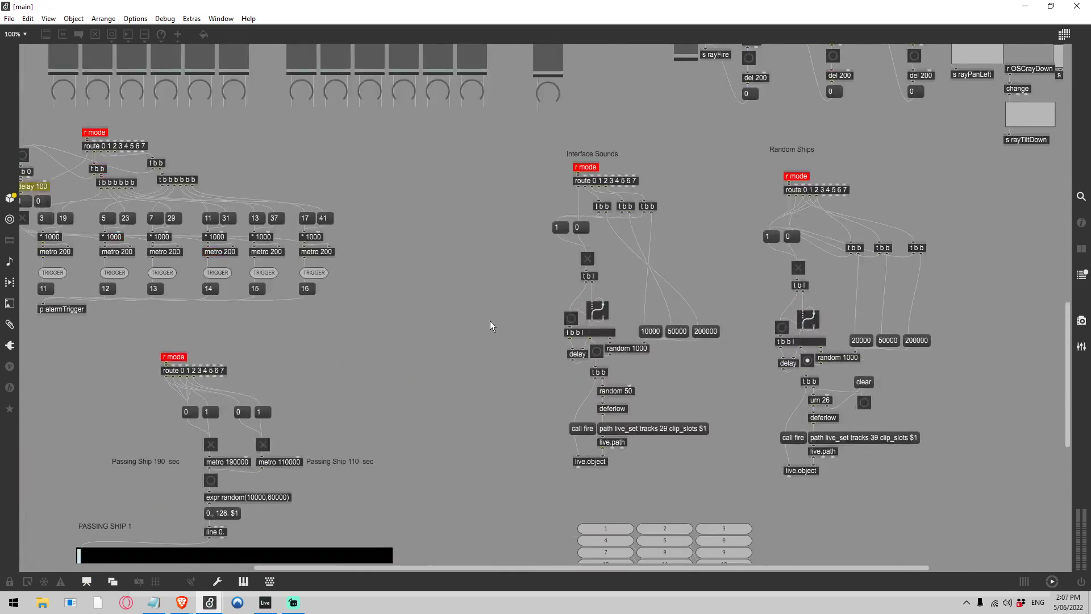
{"action": "scroll", "coordinate": [490, 322], "scroll_direction": "down", "scroll_amount": 20}
{"action": "scroll", "coordinate": [491, 321], "scroll_direction": "left", "scroll_amount": 18}
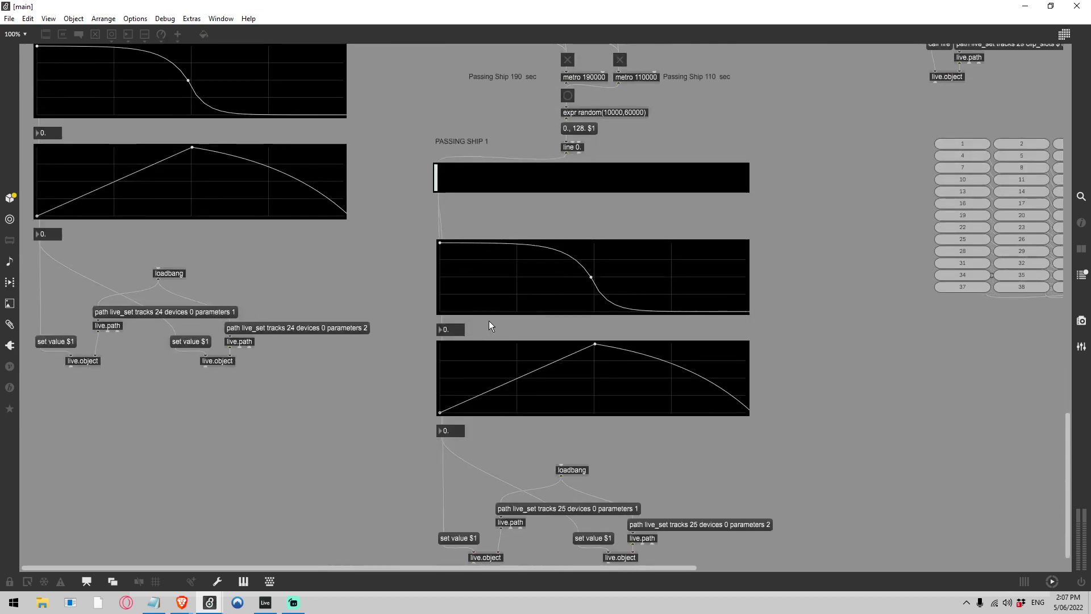
{"action": "scroll", "coordinate": [488, 320], "scroll_direction": "up", "scroll_amount": 3}
{"action": "scroll", "coordinate": [488, 321], "scroll_direction": "right", "scroll_amount": 18}
{"action": "scroll", "coordinate": [661, 304], "scroll_direction": "up", "scroll_amount": 5}
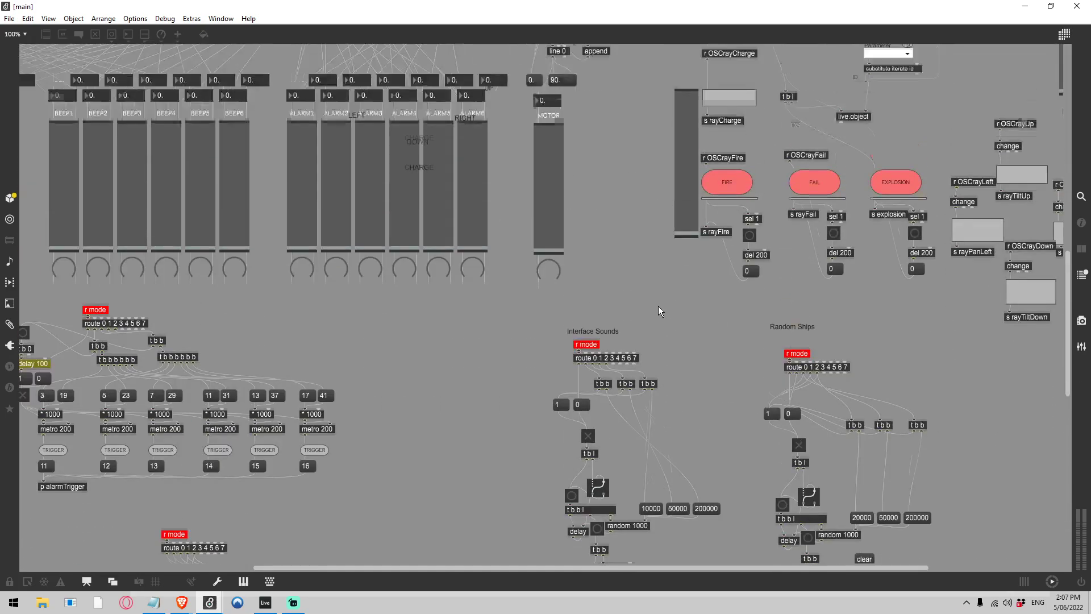
{"action": "scroll", "coordinate": [648, 297], "scroll_direction": "up", "scroll_amount": 5}
{"action": "scroll", "coordinate": [618, 323], "scroll_direction": "up", "scroll_amount": 6}
{"action": "scroll", "coordinate": [664, 333], "scroll_direction": "left", "scroll_amount": 3}
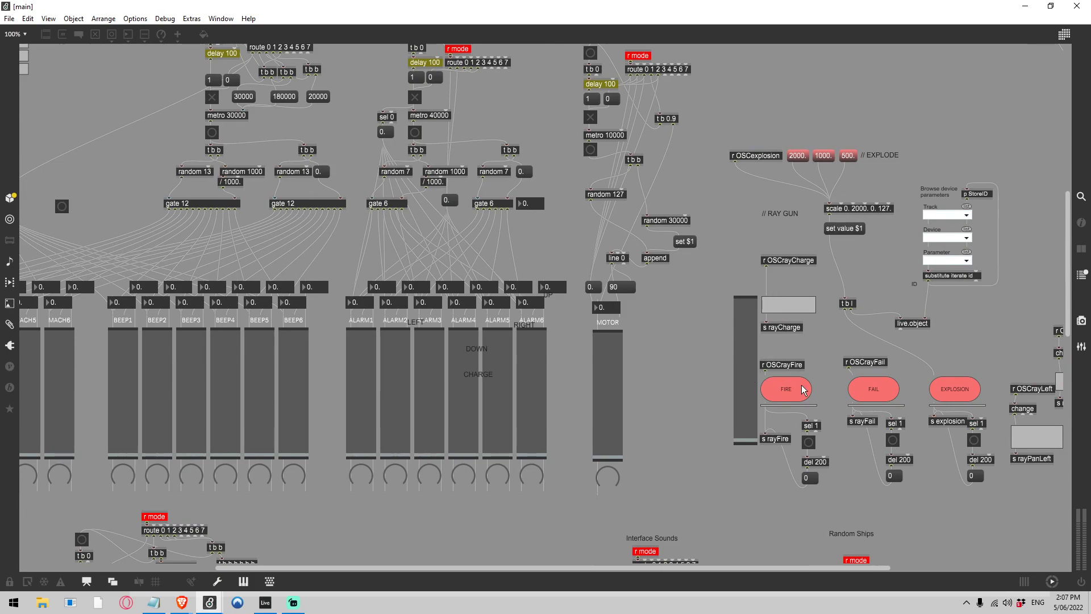
{"action": "scroll", "coordinate": [545, 353], "scroll_direction": "left", "scroll_amount": 6}
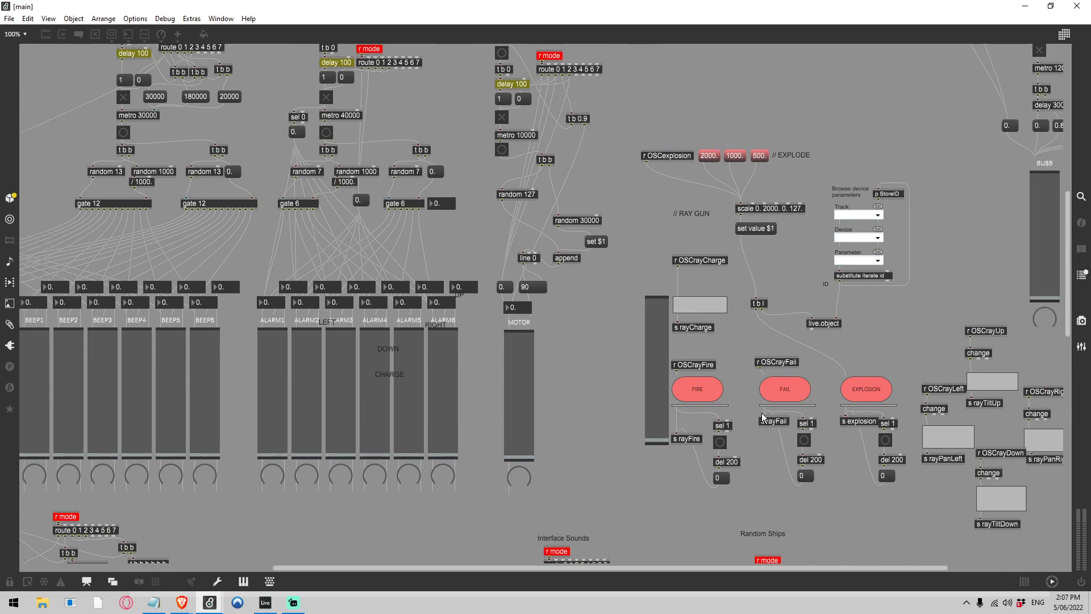
{"action": "scroll", "coordinate": [460, 274], "scroll_direction": "up", "scroll_amount": 3}
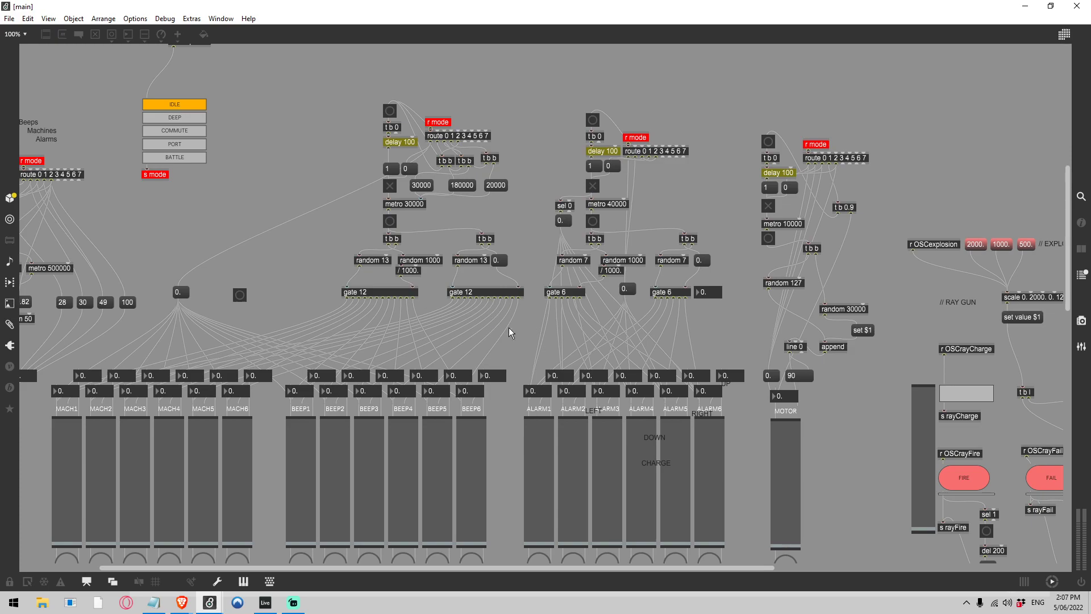
{"action": "scroll", "coordinate": [509, 327], "scroll_direction": "down", "scroll_amount": 1}
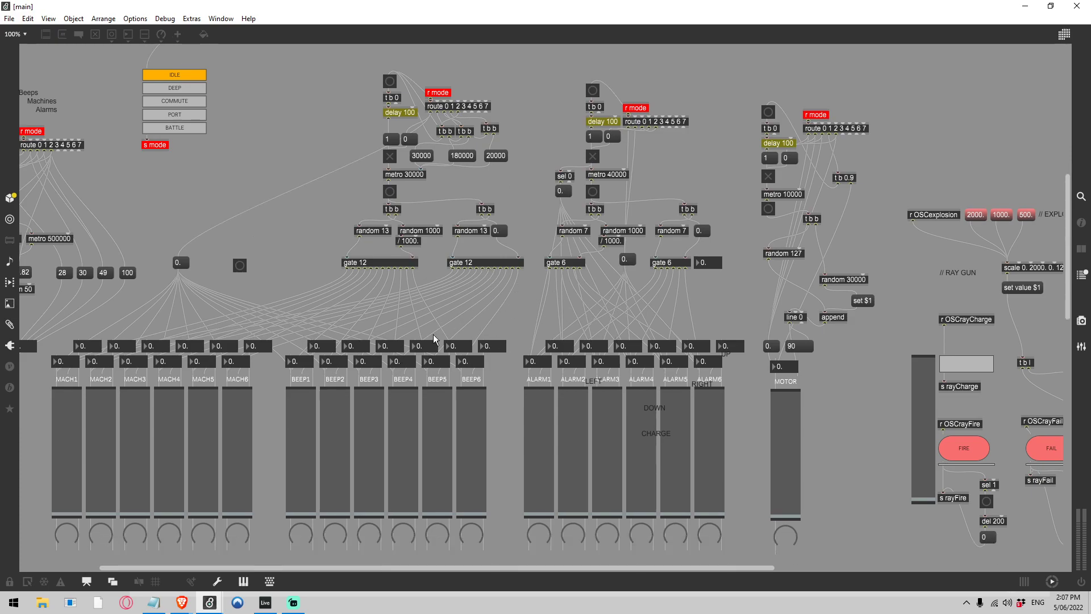
{"action": "scroll", "coordinate": [658, 344], "scroll_direction": "down", "scroll_amount": 4}
{"action": "scroll", "coordinate": [679, 347], "scroll_direction": "down", "scroll_amount": 16}
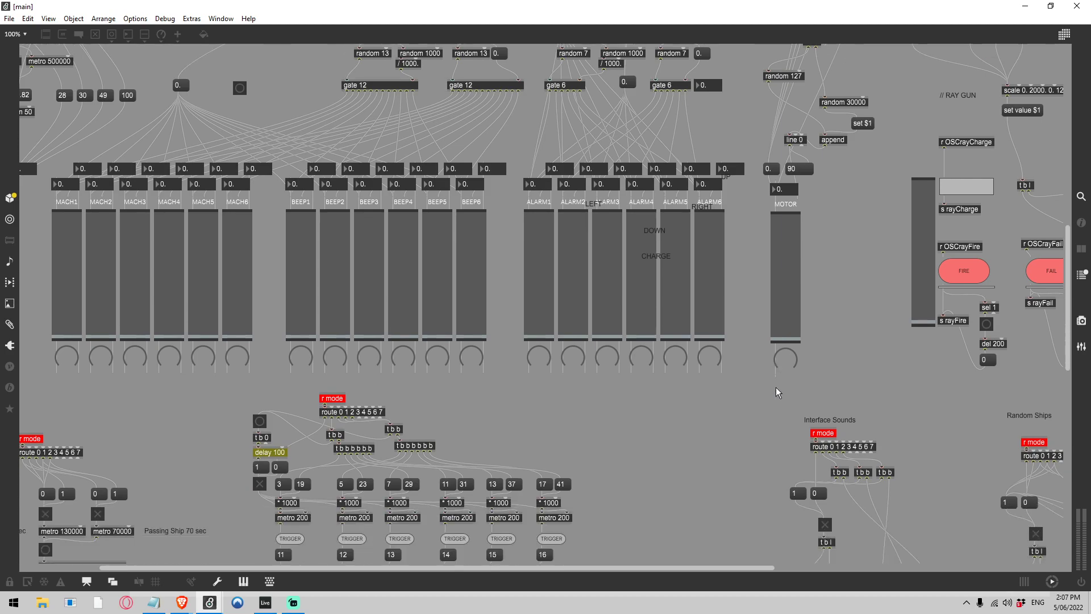
{"action": "scroll", "coordinate": [744, 389], "scroll_direction": "down", "scroll_amount": 3}
{"action": "scroll", "coordinate": [745, 390], "scroll_direction": "right", "scroll_amount": 9}
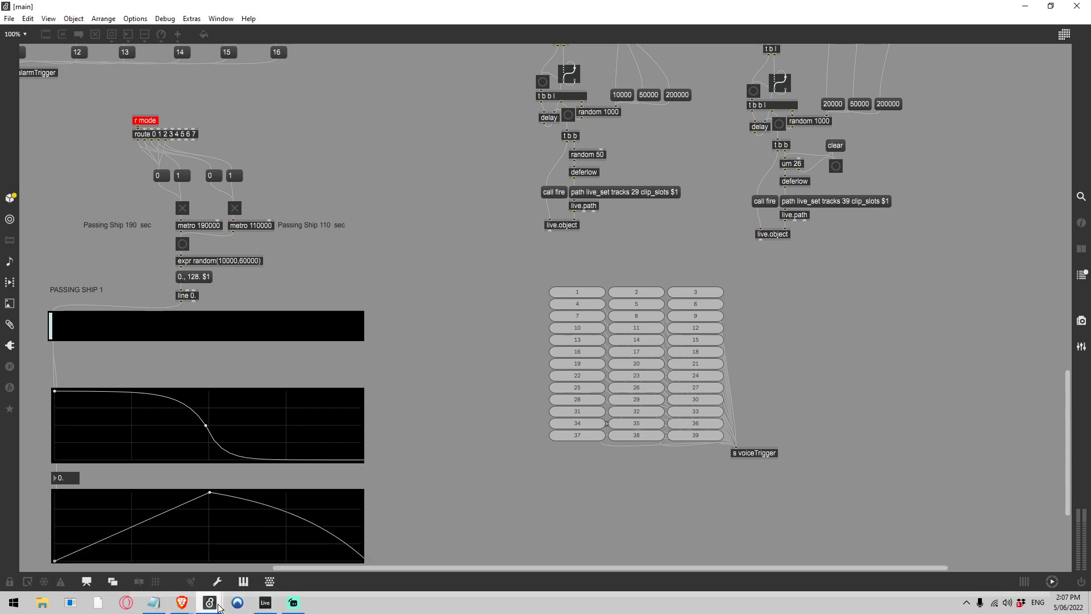
{"action": "mouse_move", "coordinate": [217, 607]}
{"action": "left_click", "coordinate": [305, 554]}
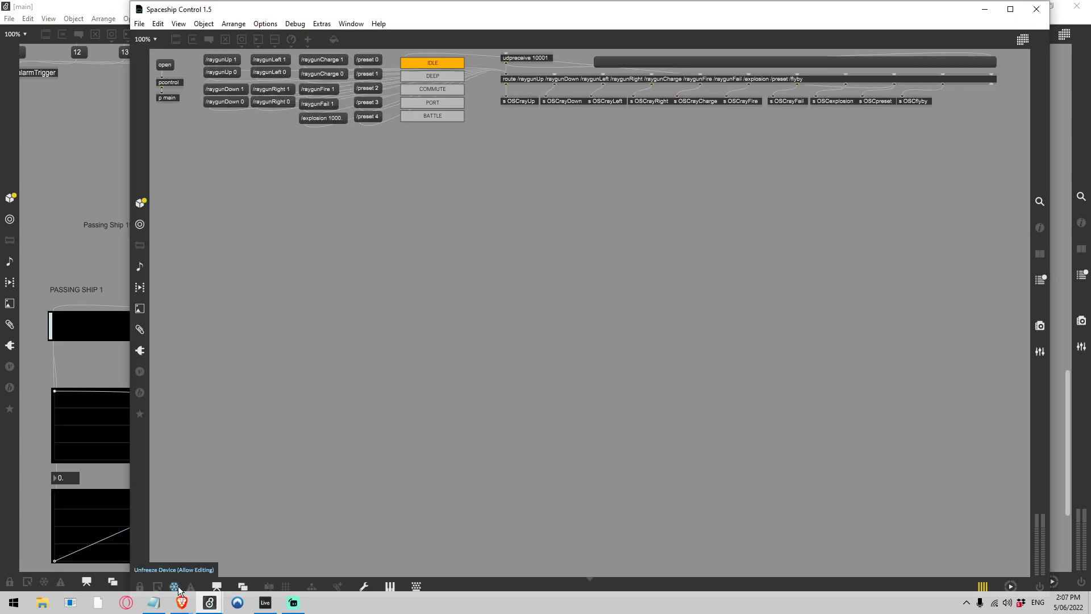
{"action": "key", "text": "alt+Tab"}
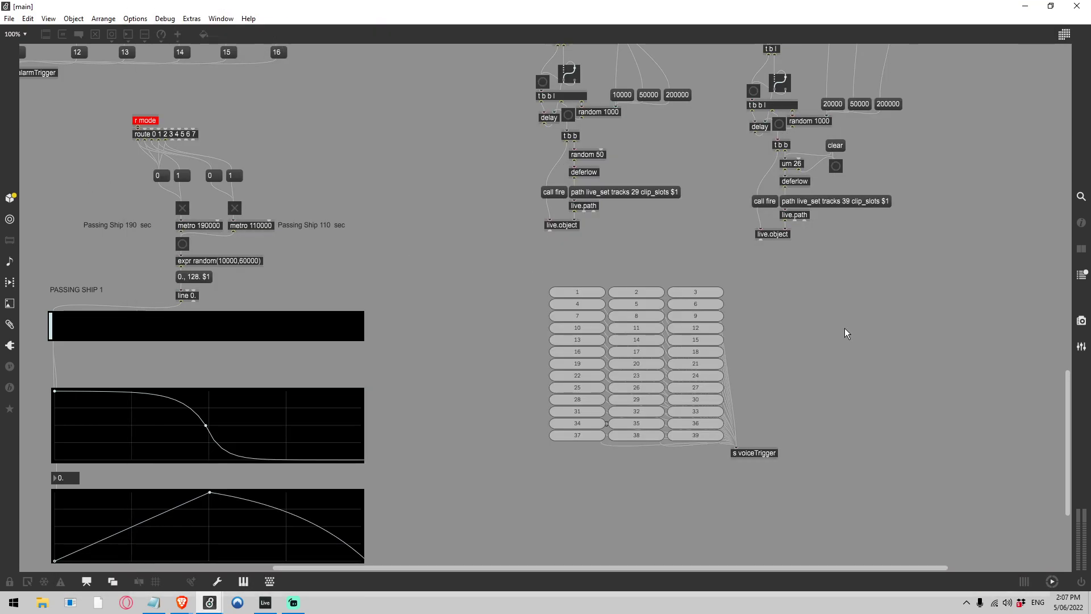
{"action": "type", "text": "nk"}
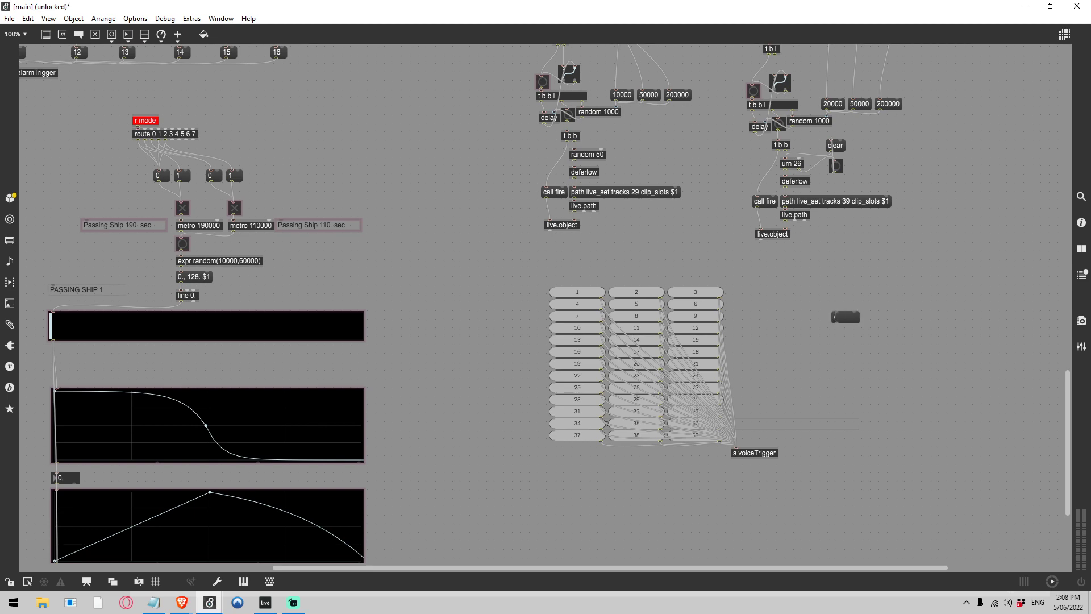
{"action": "type", "text": "voice \"Deep space mode acti"}
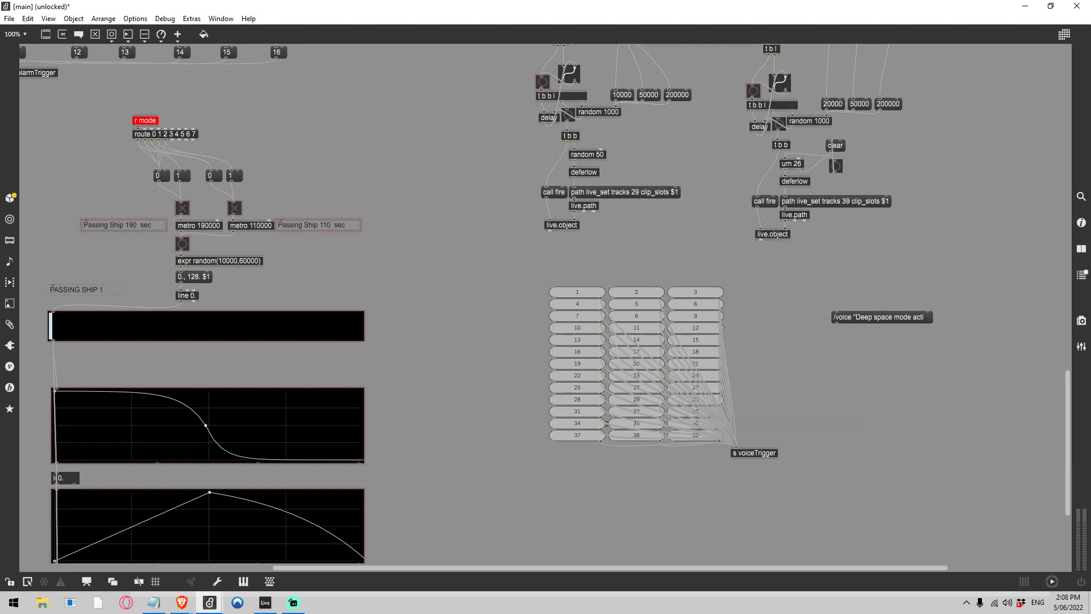
{"action": "type", "text": "vated\""}
{"action": "left_click", "coordinate": [859, 316]}
{"action": "key", "text": "Delete"}
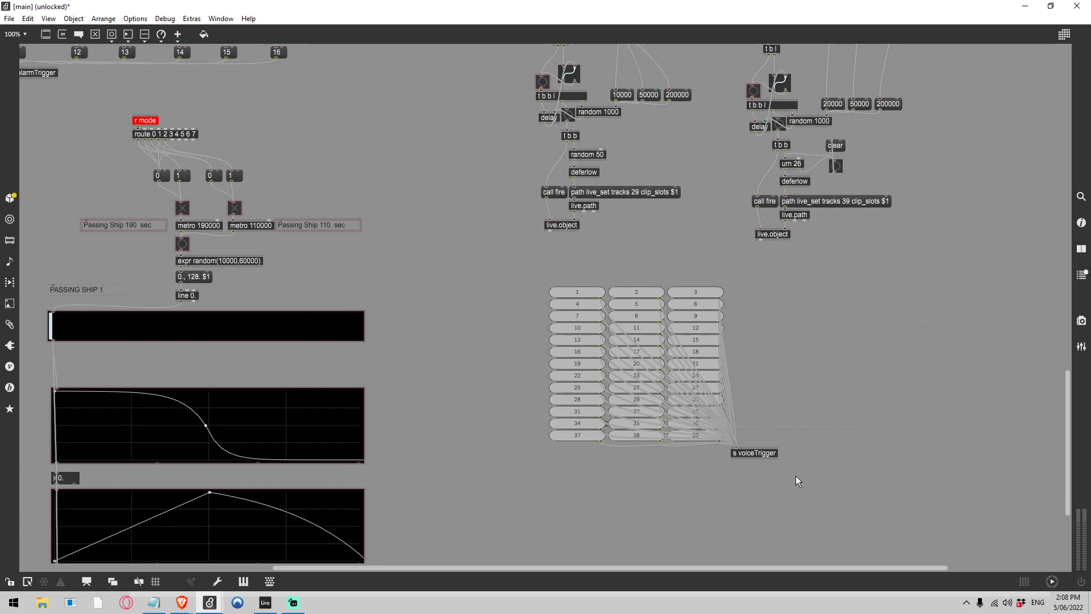
{"action": "key", "text": "ctrl+e"}
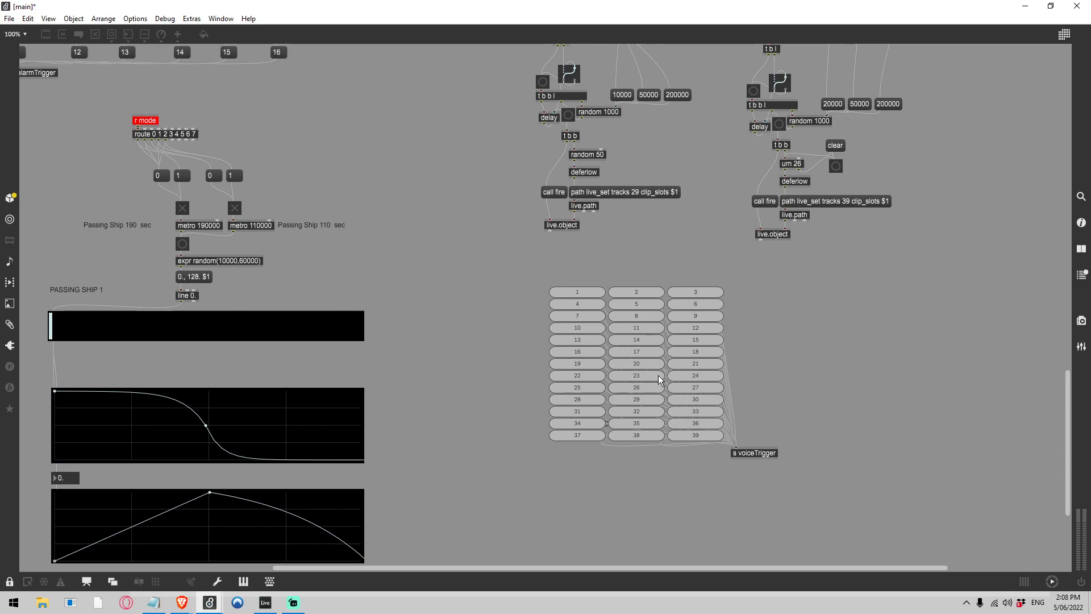